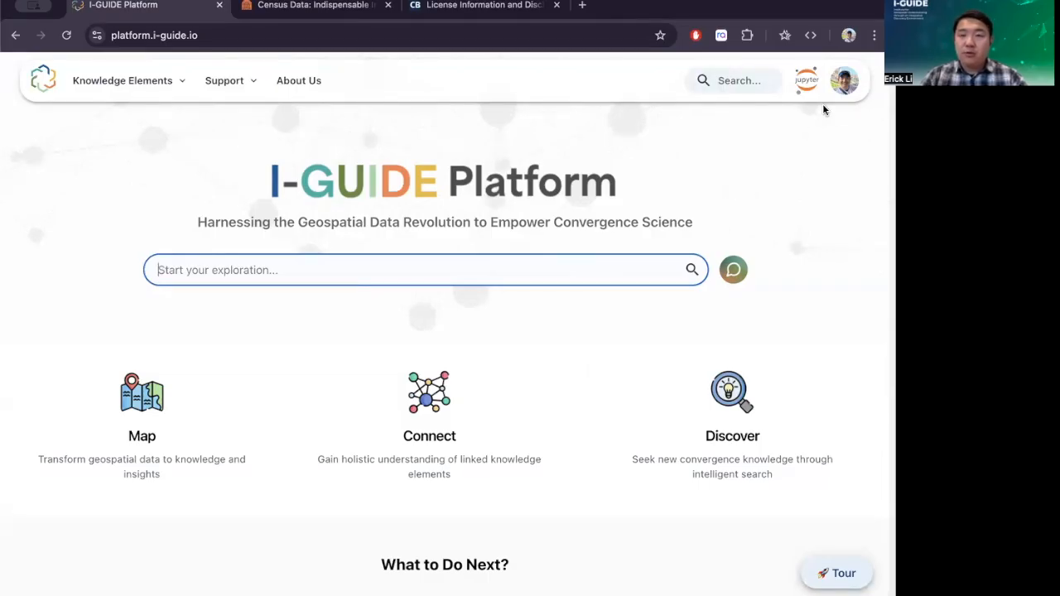
# - Open the form for contributing a new dataset from the account's contribution options
pyautogui.click(847, 83)
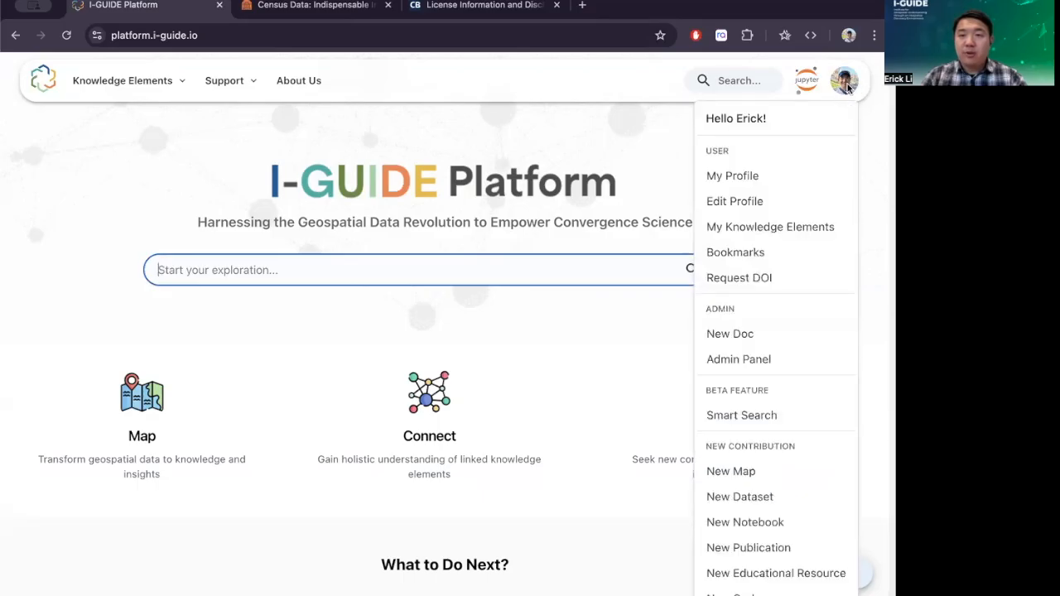
pyautogui.click(849, 78)
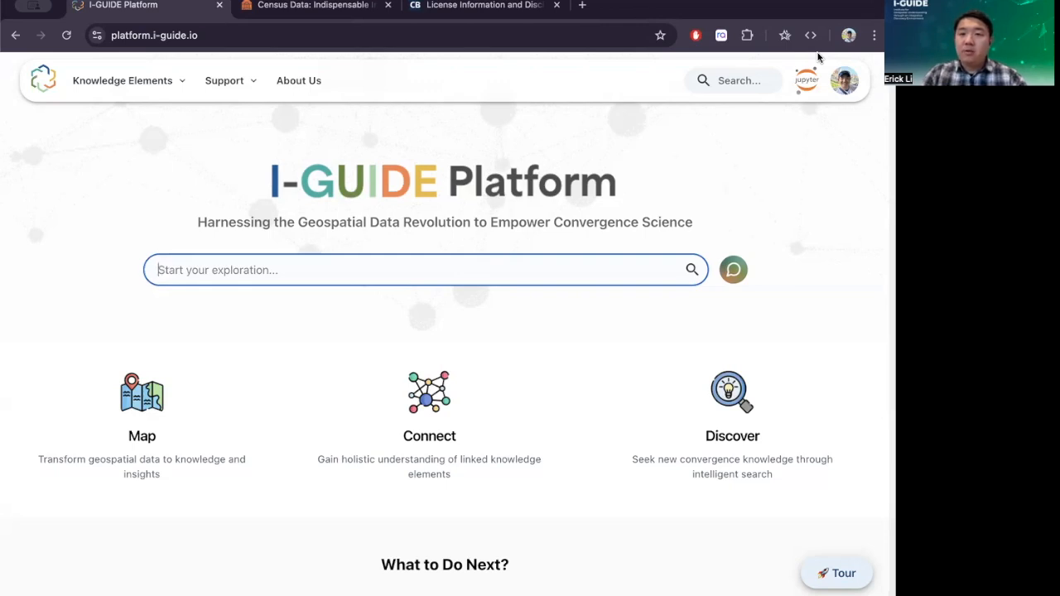
pyautogui.click(844, 81)
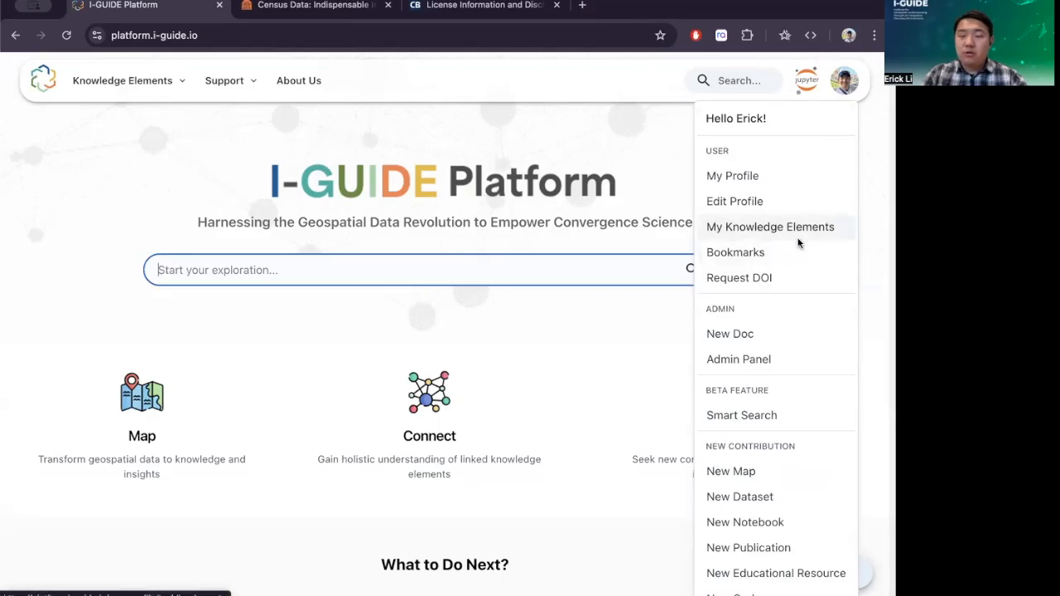
pyautogui.scroll(-2, 799, 243)
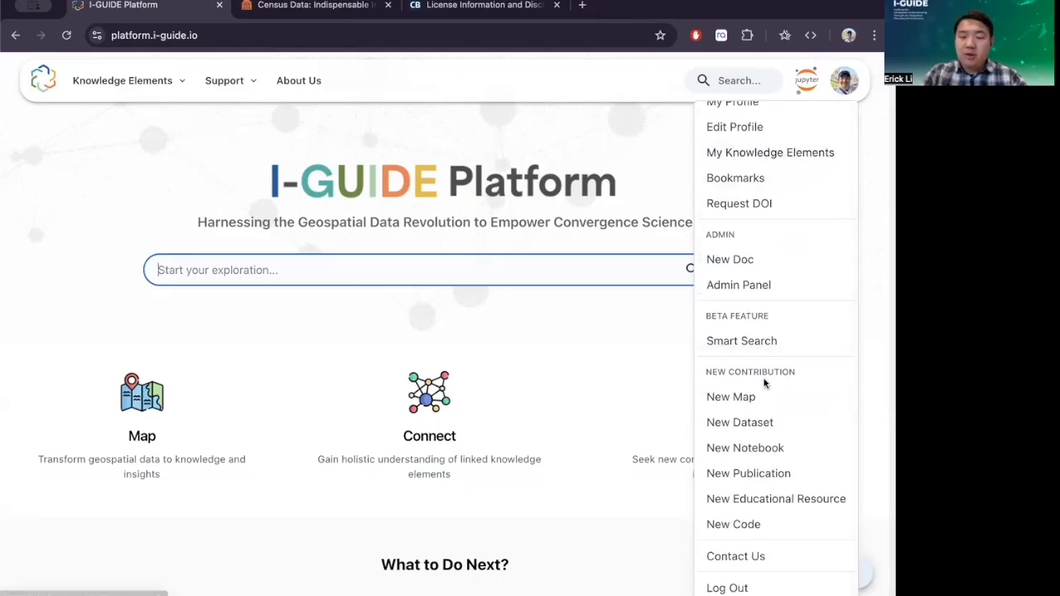
pyautogui.click(743, 428)
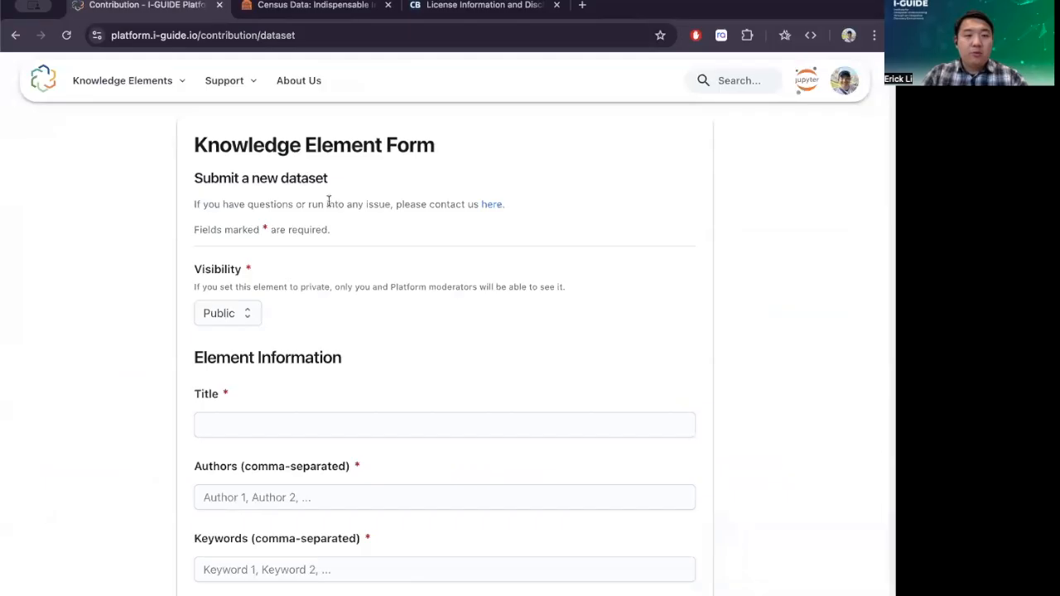
# - Title the new dataset "U.S. Census Geometry Data 2020", keeping its visibility public
pyautogui.scroll(-2, 405, 308)
pyautogui.scroll(2, 405, 308)
pyautogui.scroll(-2, 290, 180)
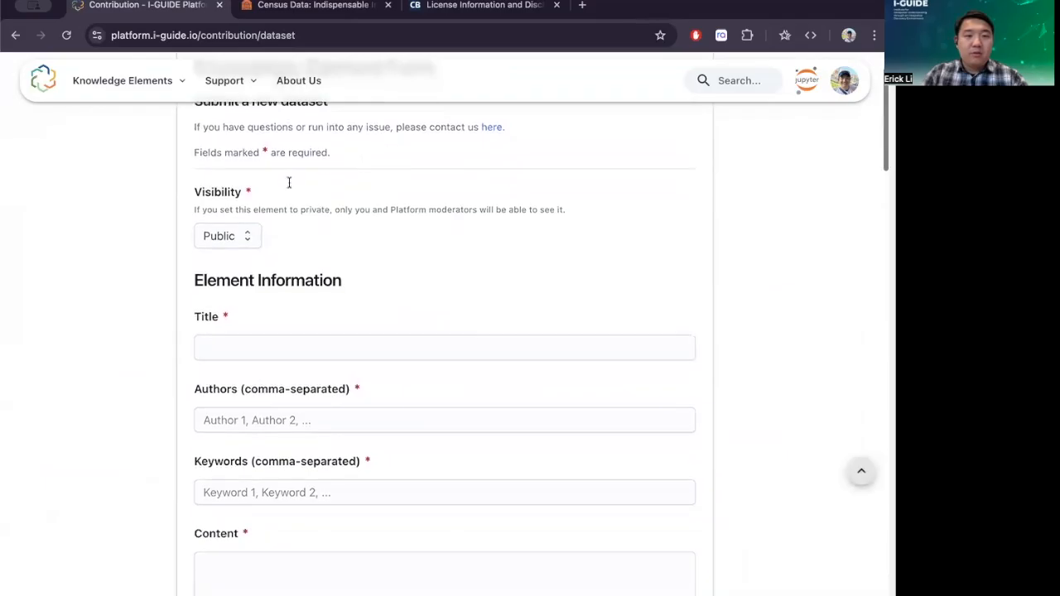
pyautogui.scroll(1, 289, 182)
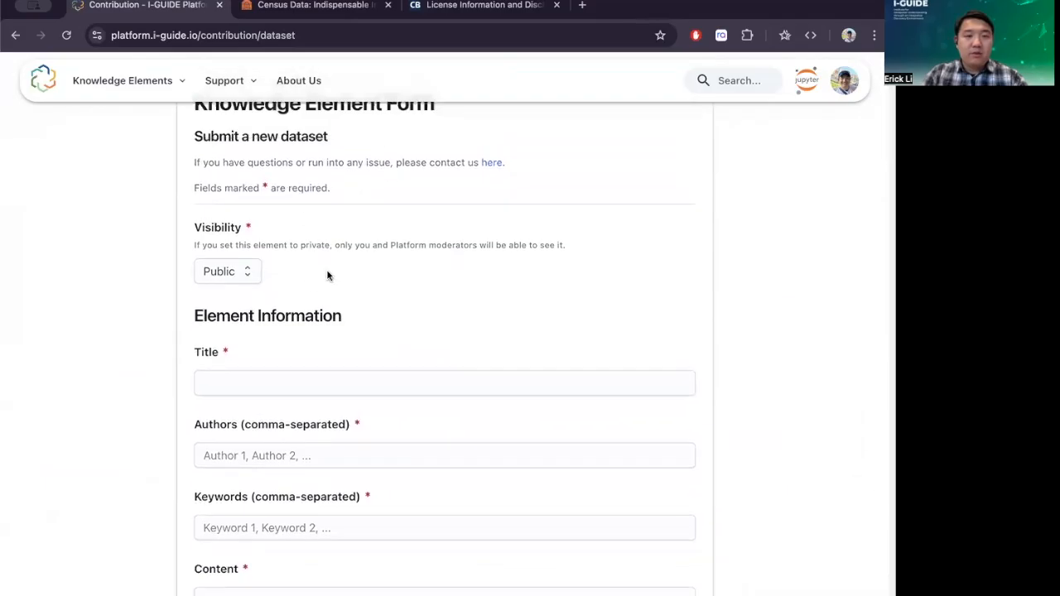
pyautogui.scroll(-2, 329, 278)
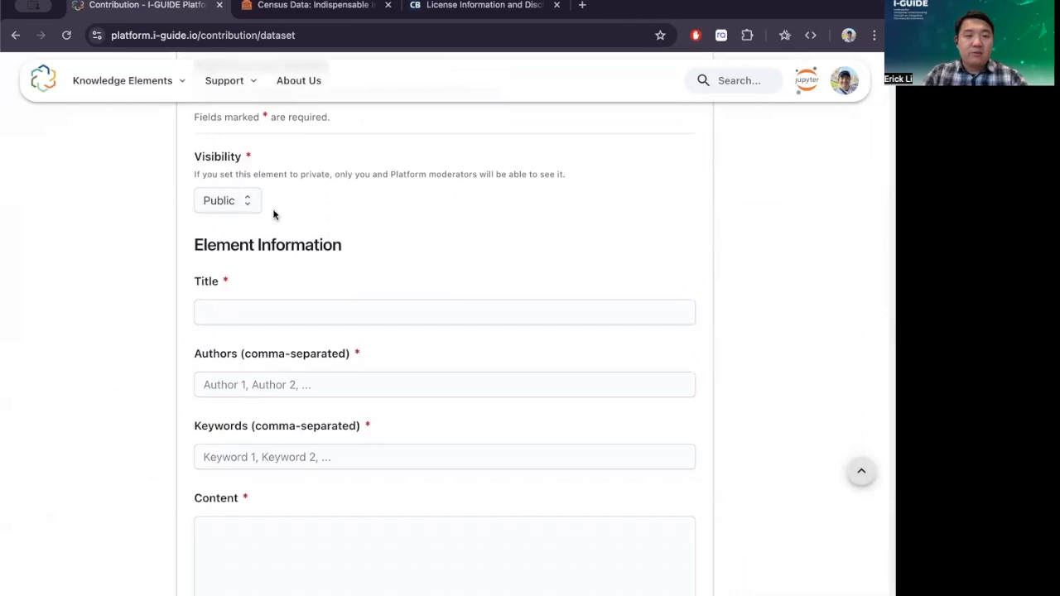
pyautogui.scroll(-2, 299, 262)
pyautogui.scroll(-1, 299, 262)
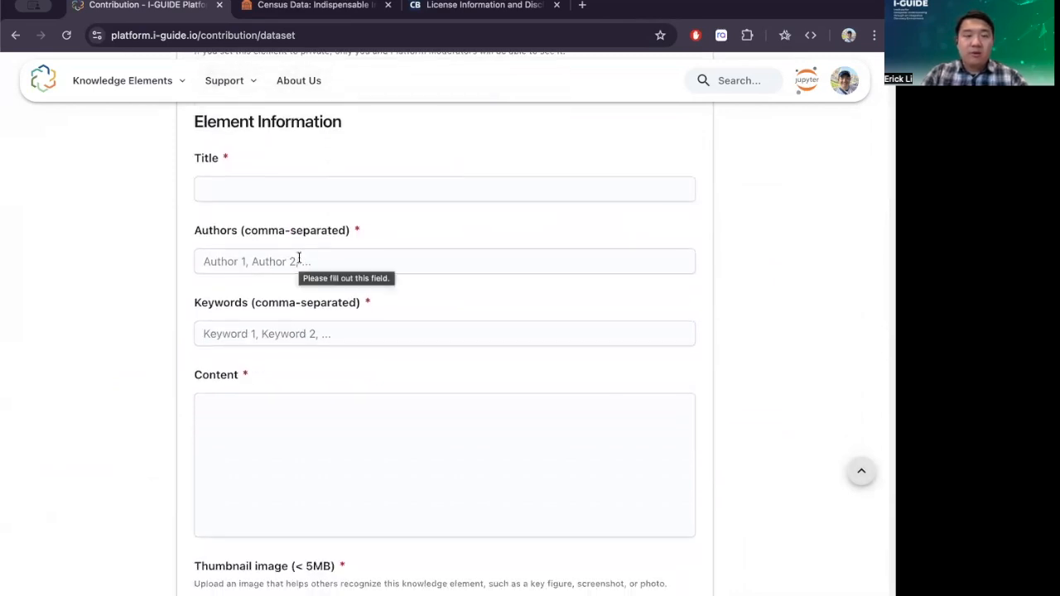
pyautogui.click(221, 191)
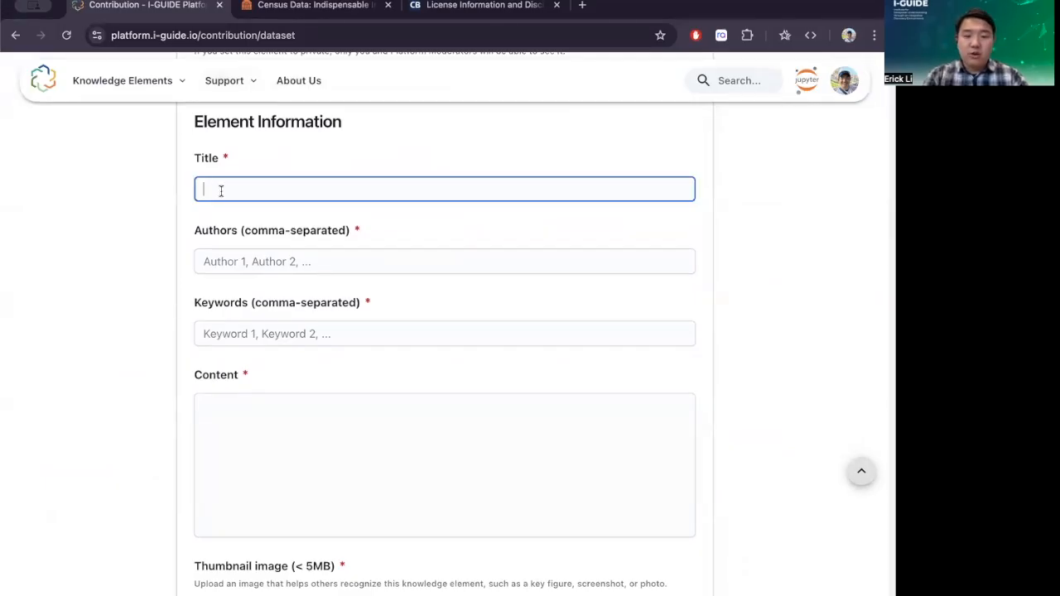
pyautogui.write('U.S.')
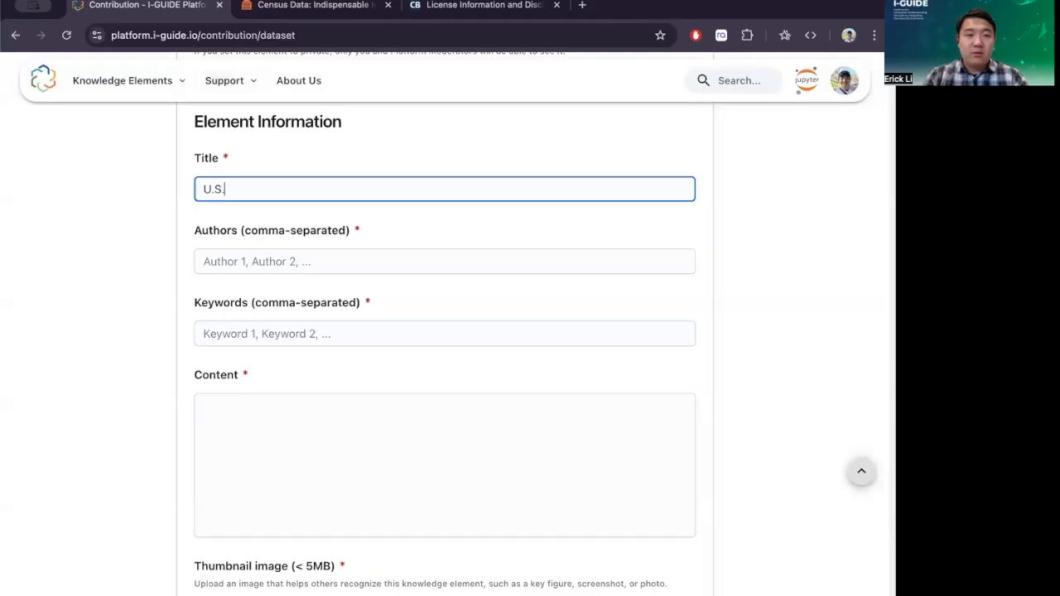
pyautogui.write(' Census ')
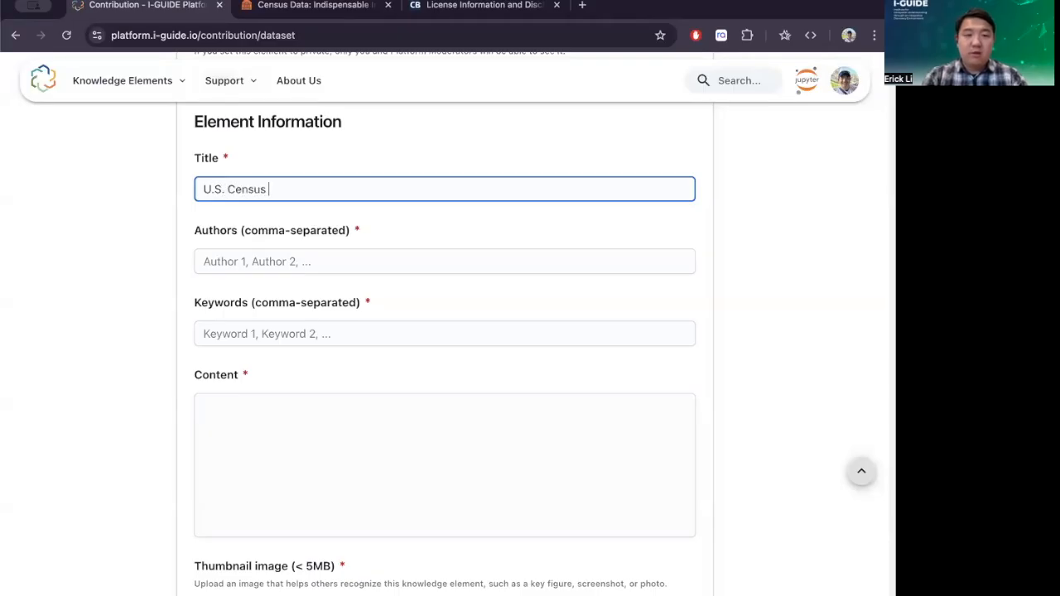
pyautogui.write('Geometry')
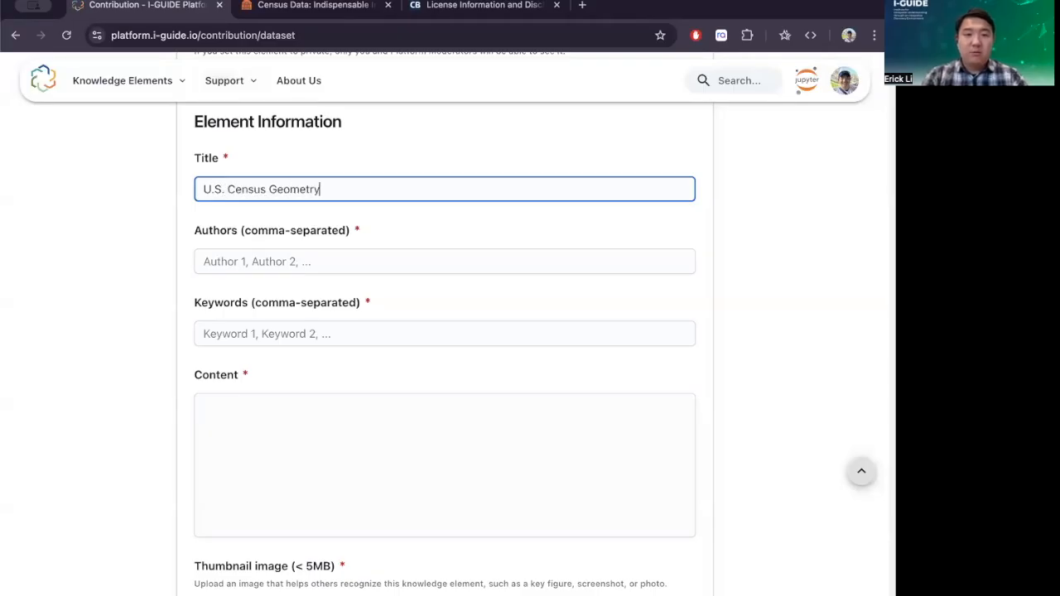
pyautogui.write(' 2')
pyautogui.write('ata 2020')
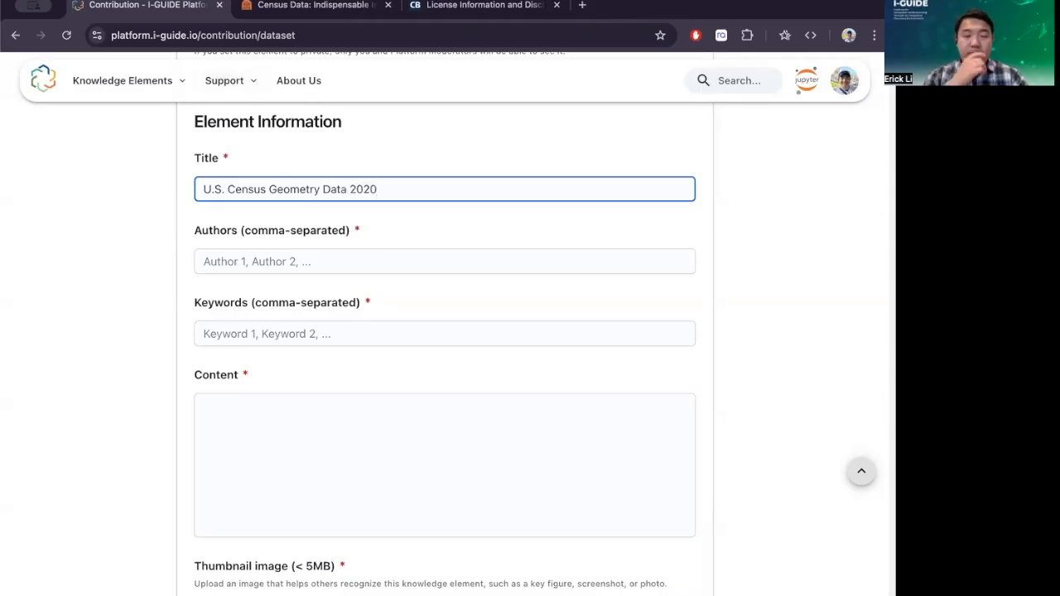
# - Enter "US Census Bureau" as the author and "census, census tract" as the keywords
pyautogui.click(249, 261)
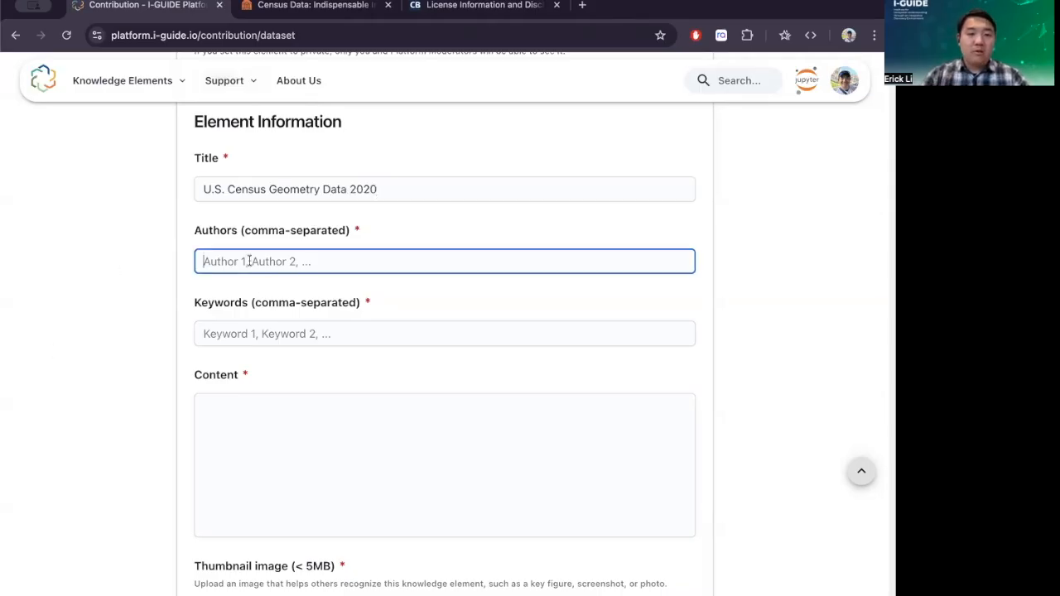
pyautogui.write('US C')
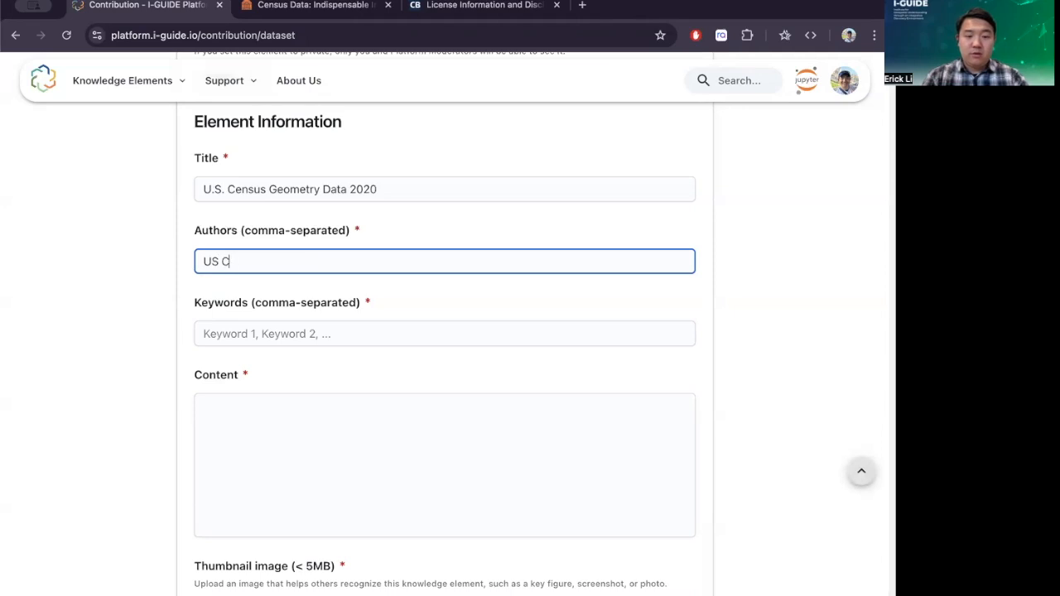
pyautogui.write('ensus Bureau')
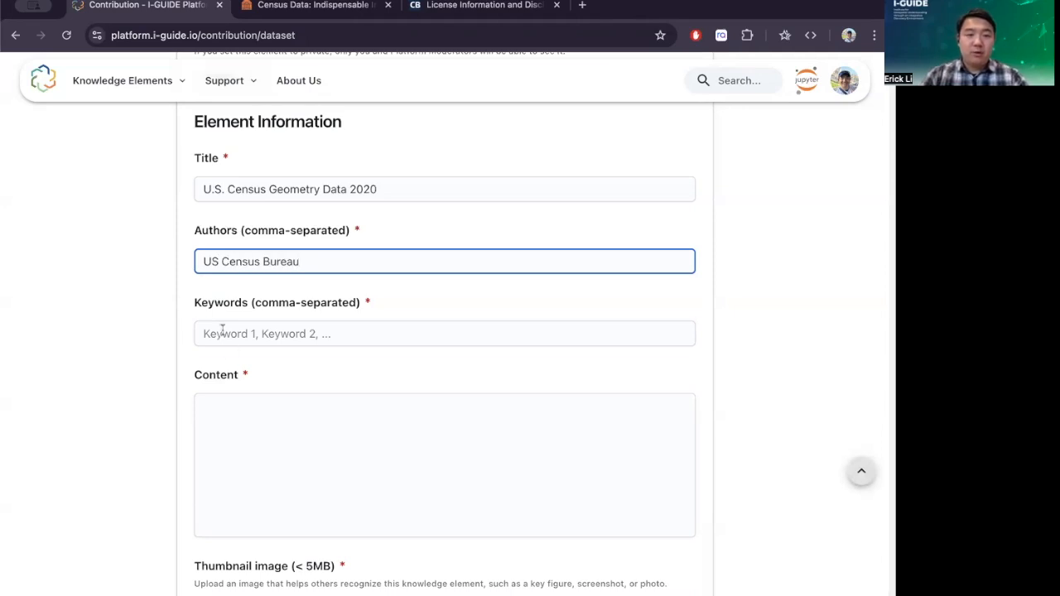
pyautogui.click(222, 330)
pyautogui.write('census')
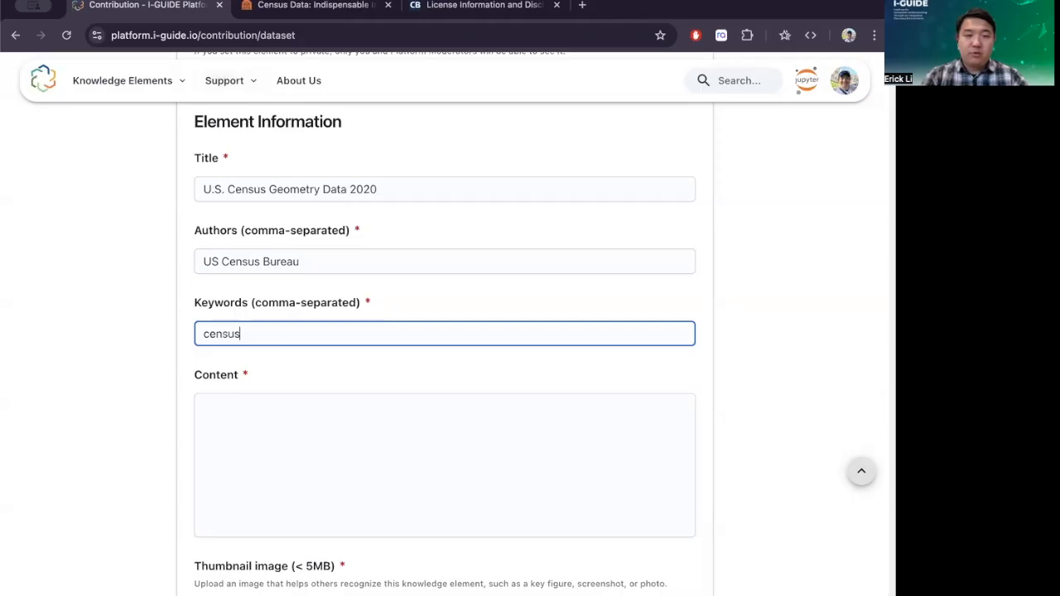
pyautogui.write(', census tract')
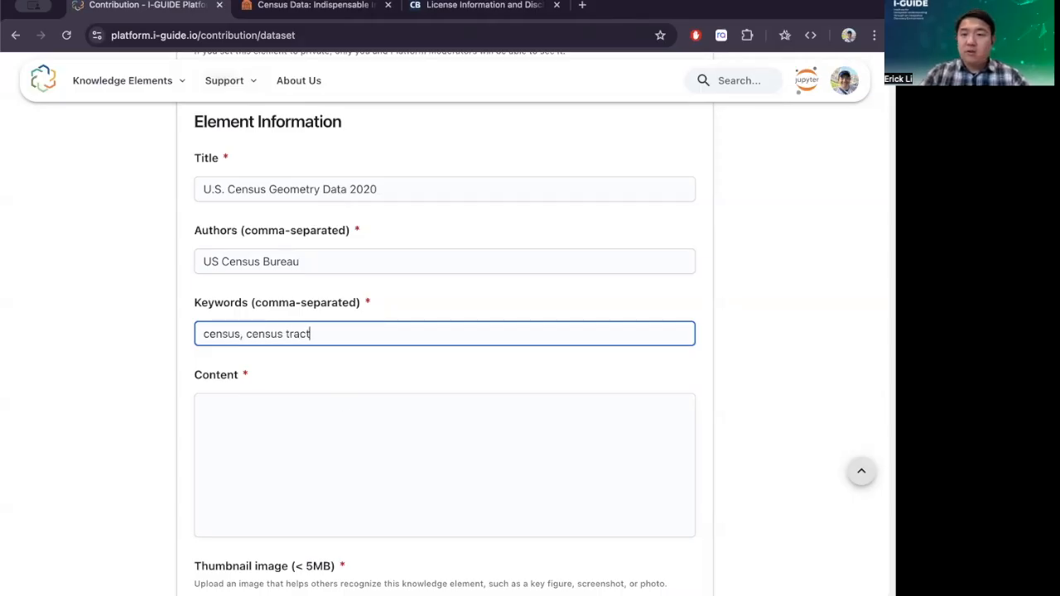
# - Fill in the Content with the prepared description of the CSV file and its columns, plus the census tract and census block geojson files
pyautogui.press('super+Tab')
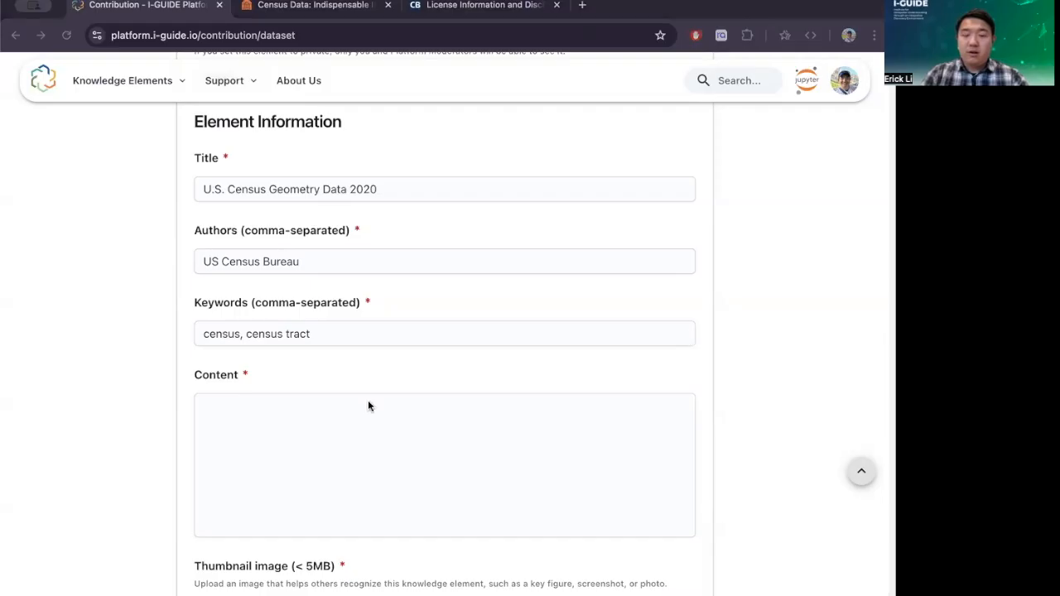
pyautogui.press('super+Tab')
pyautogui.click(221, 413)
pyautogui.write('This dataset contains a CSV file and two geojson files.  Census_data.csv Columns: GEOID_T, EP_POV150, EP_UNEMP, EP_HBURD, EP_NOHSDP, EP_UNINSUR, EP_AGE65, EP_AGE17, EP_DISABL, EP_SNGPNT, EP_LIMENG, EP_MINRTY, EP_MUNIT, EP_MOBILE, EP_CROWD, EP_NOVEH, EP_GROUPQ  Census_tract_from_api.geojson: Census tract information Tl_2020_06_tabblock20.geojson: Census block information')
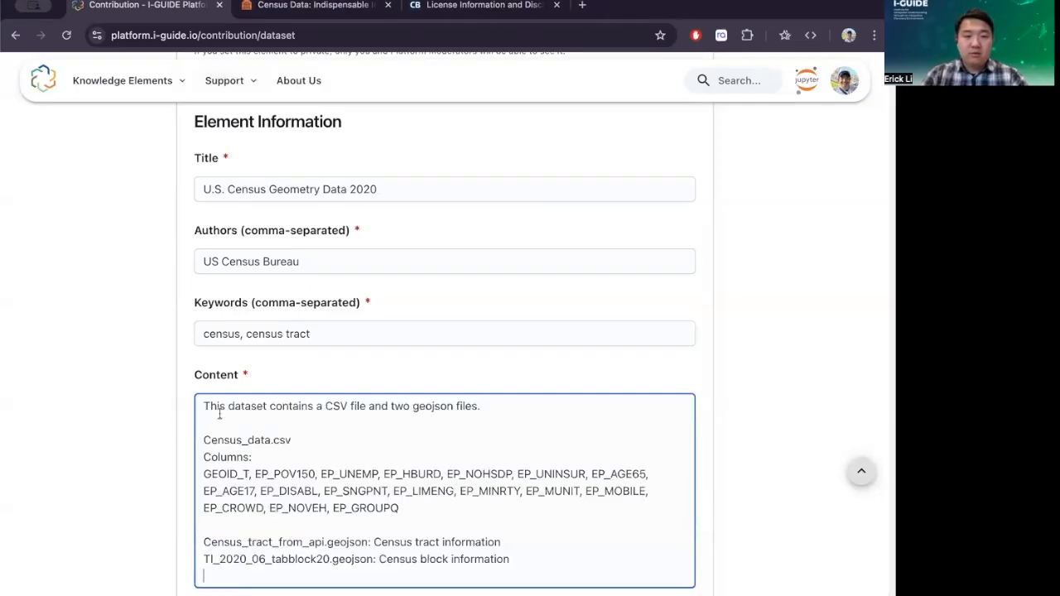
pyautogui.scroll(-3, 139, 413)
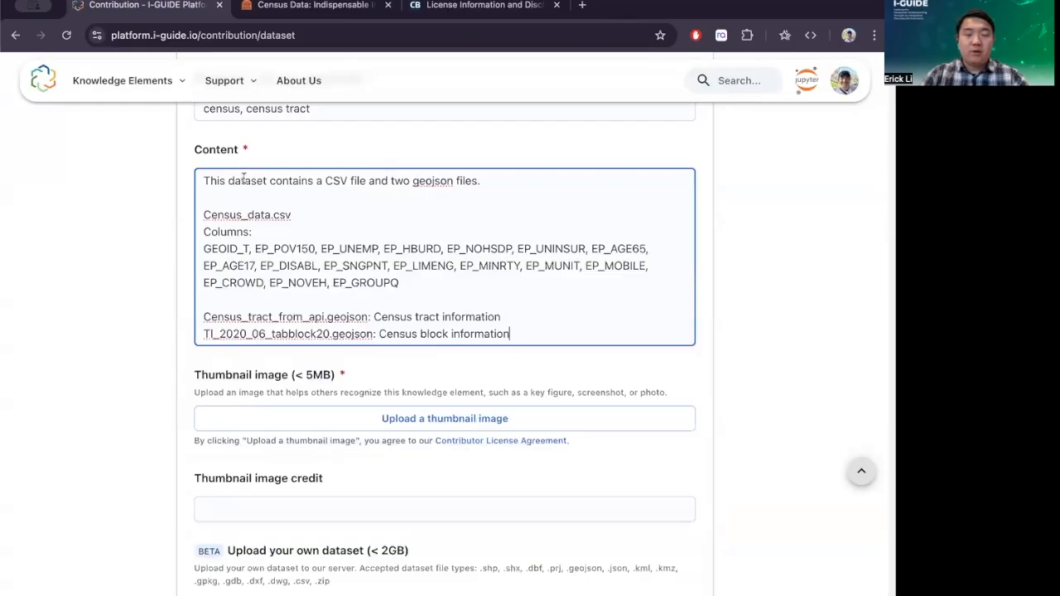
pyautogui.scroll(1, 194, 252)
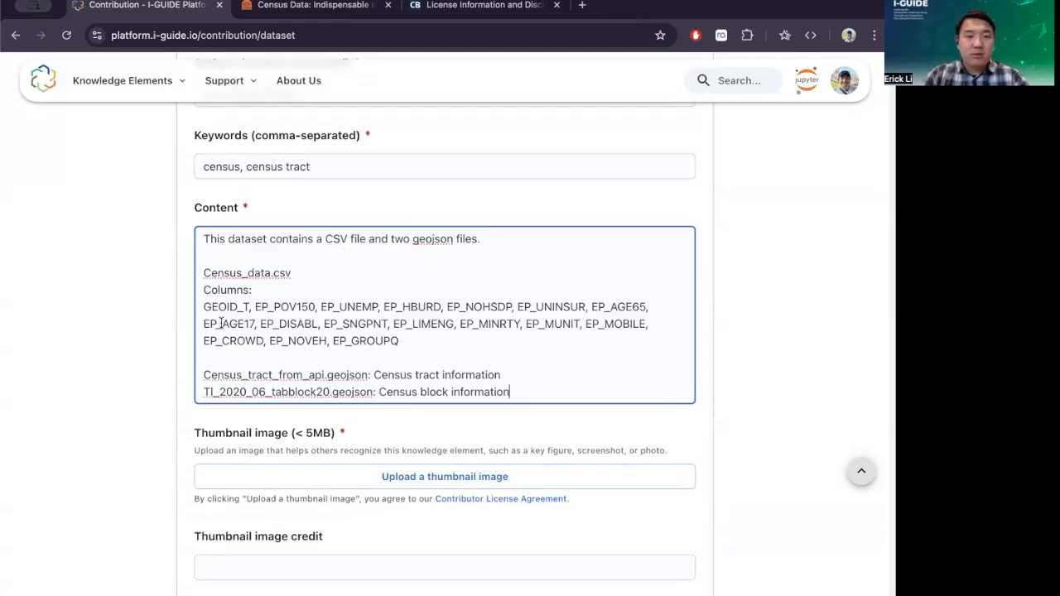
pyautogui.scroll(-1, 381, 296)
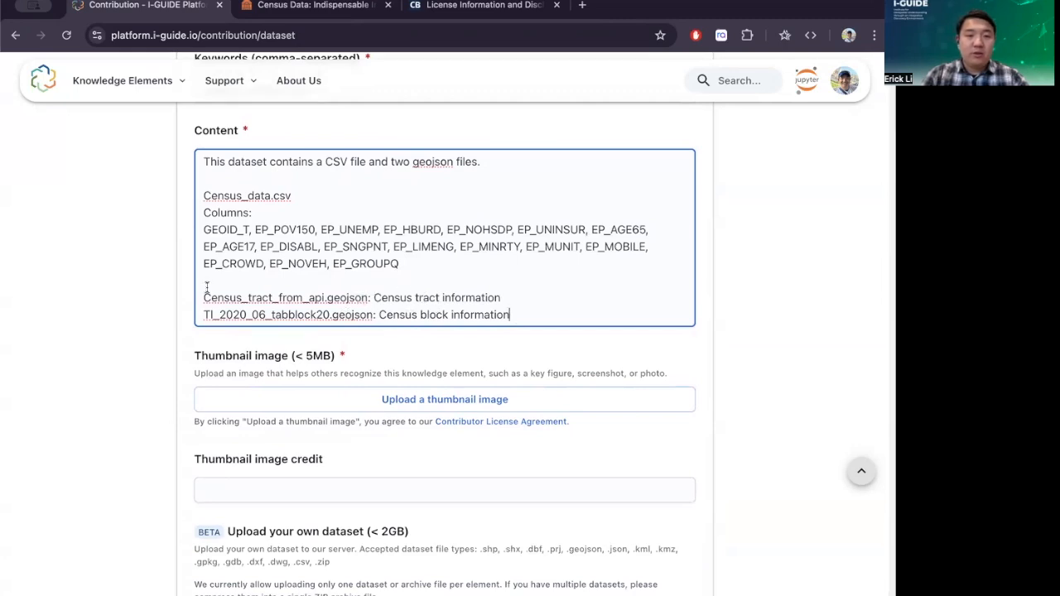
# - Upload the U.S. map picture with census icons as the dataset's thumbnail image
pyautogui.scroll(-4, 148, 352)
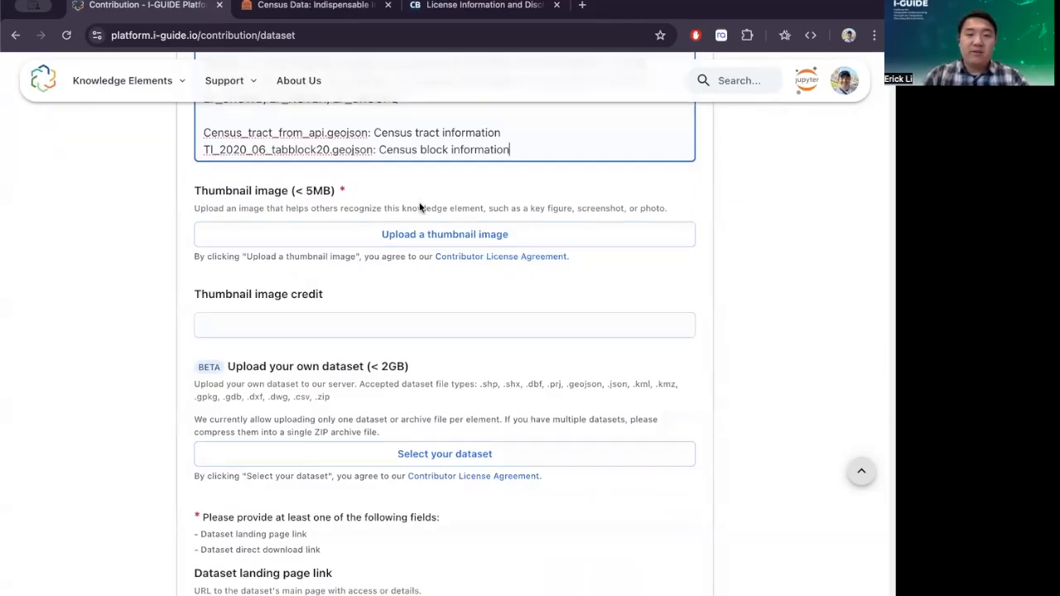
pyautogui.click(390, 235)
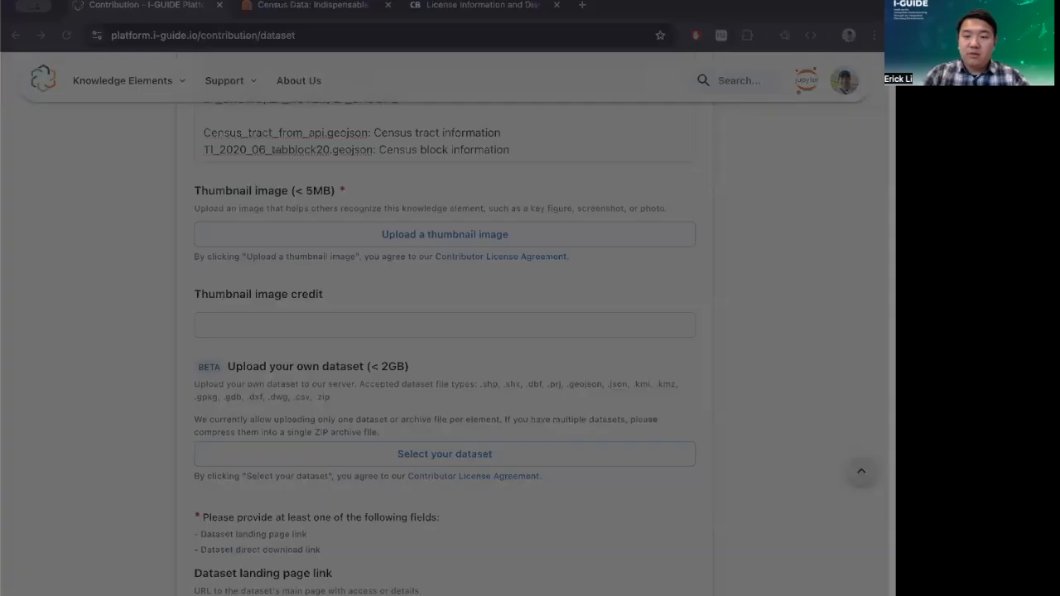
pyautogui.click(675, 439)
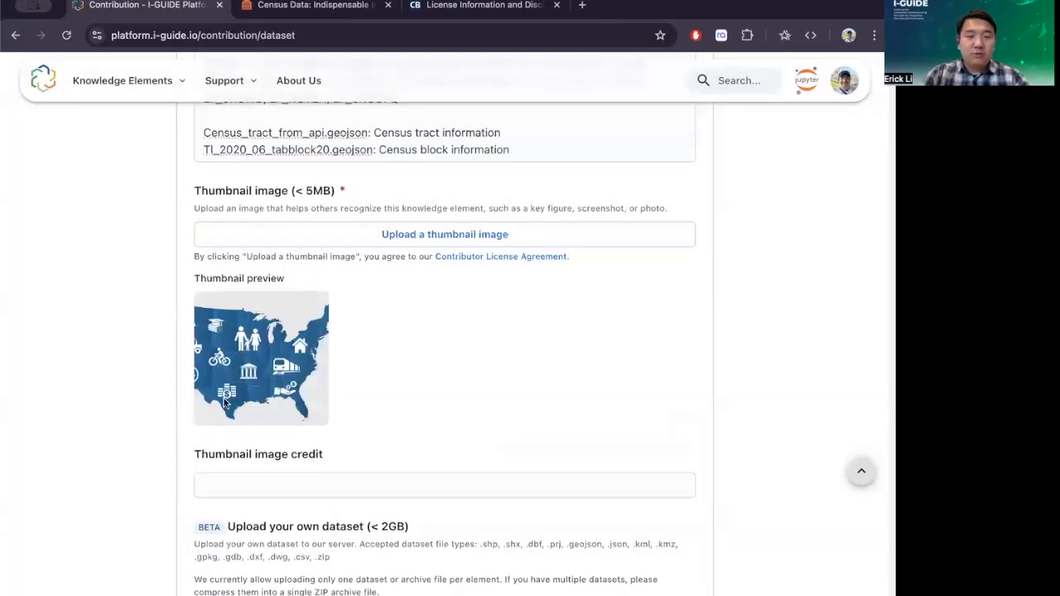
pyautogui.scroll(-3, 161, 416)
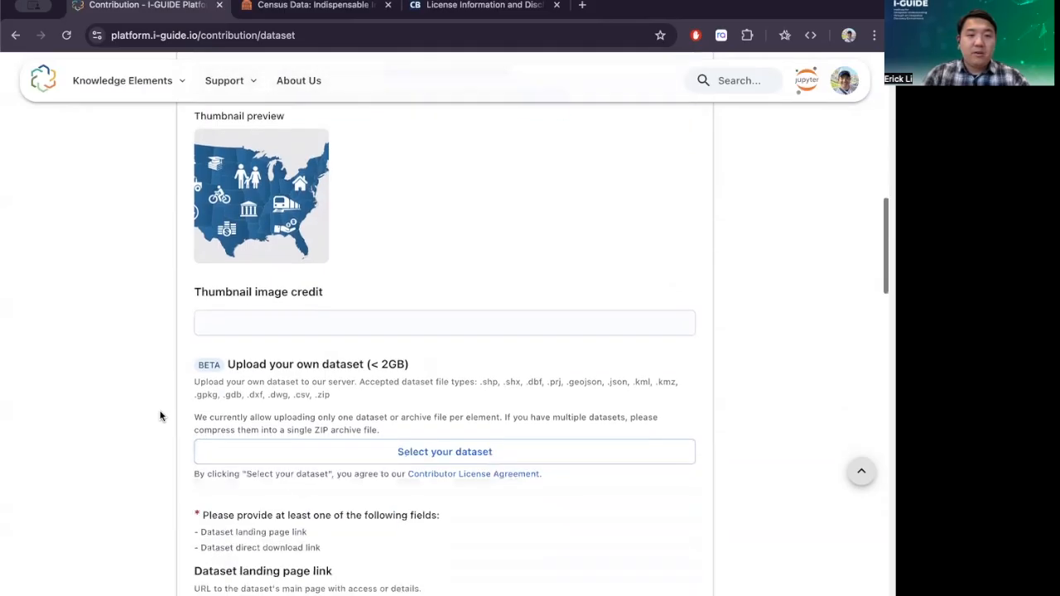
pyautogui.click(311, 6)
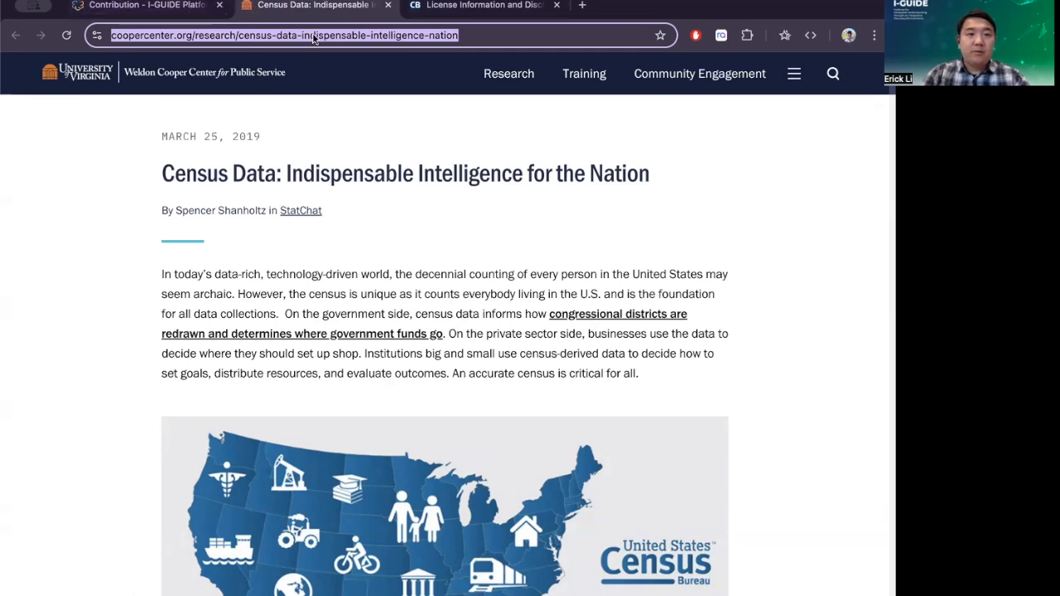
pyautogui.click(191, 8)
pyautogui.click(265, 326)
pyautogui.click(314, 7)
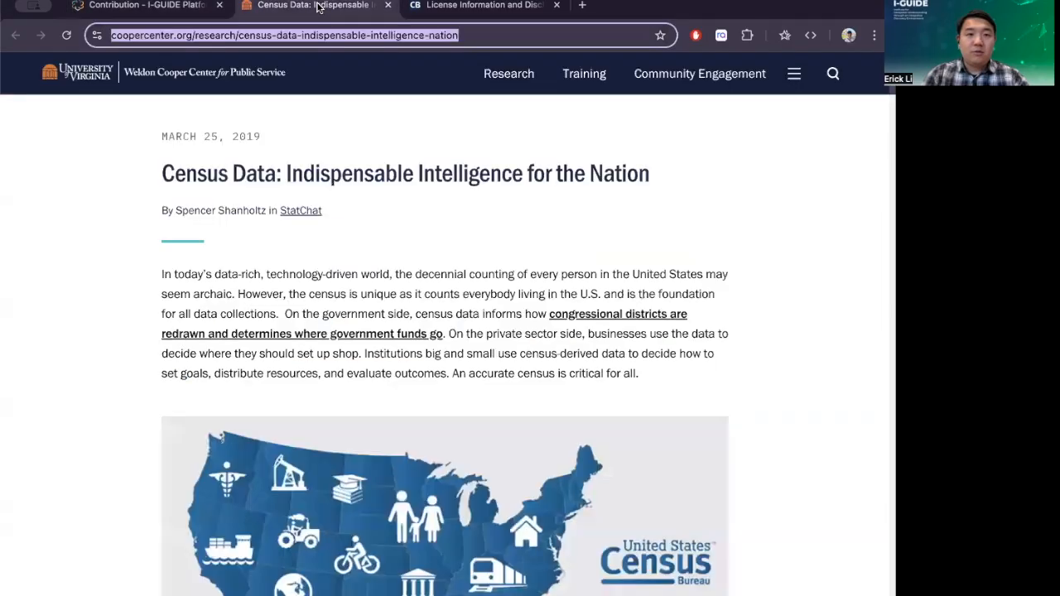
pyautogui.tripleClick(319, 35)
pyautogui.press('super+c')
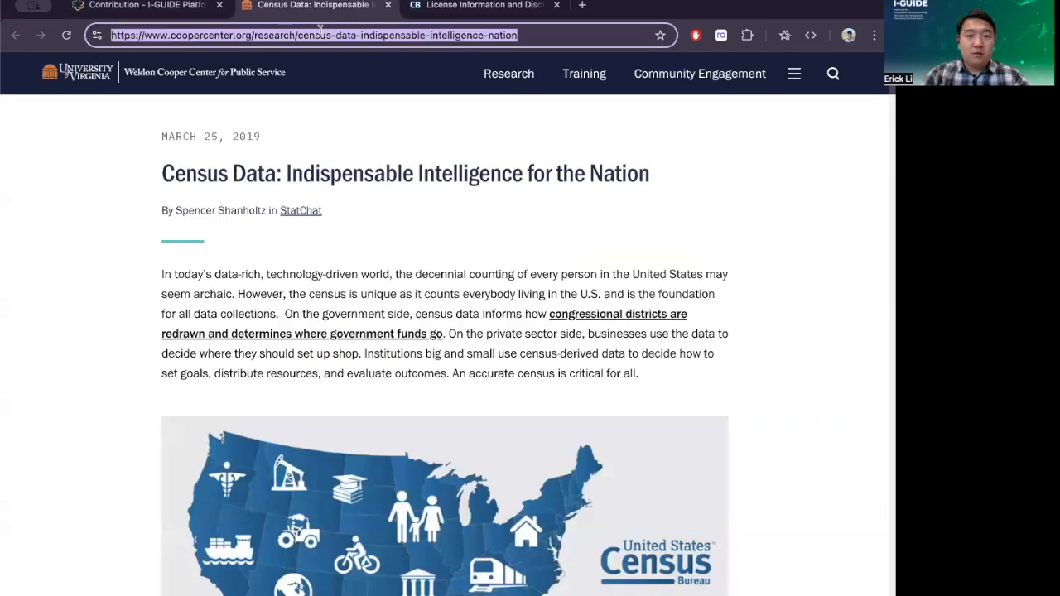
pyautogui.click(182, 7)
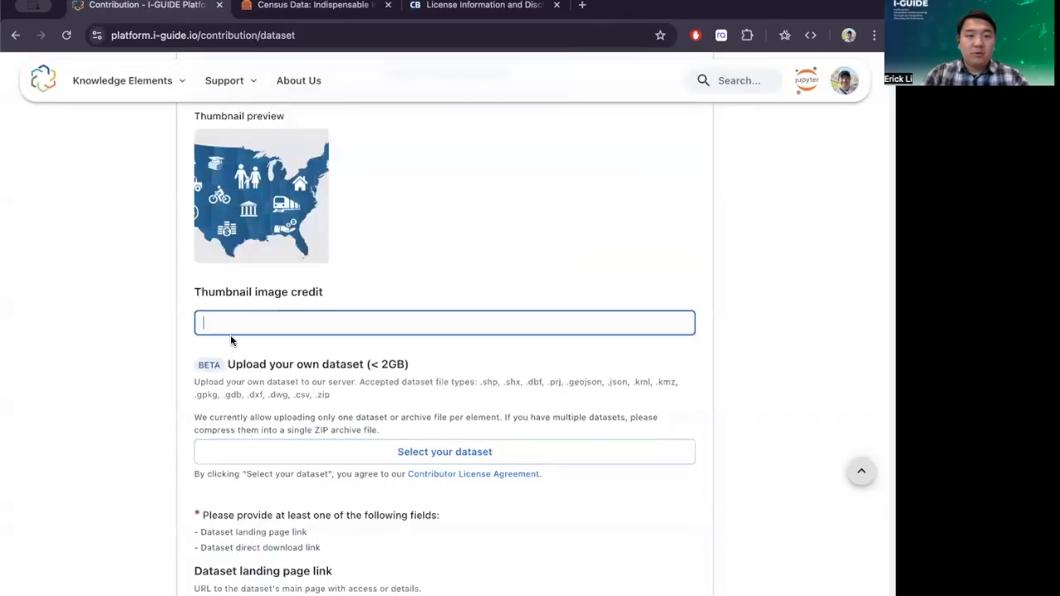
pyautogui.press('super+v')
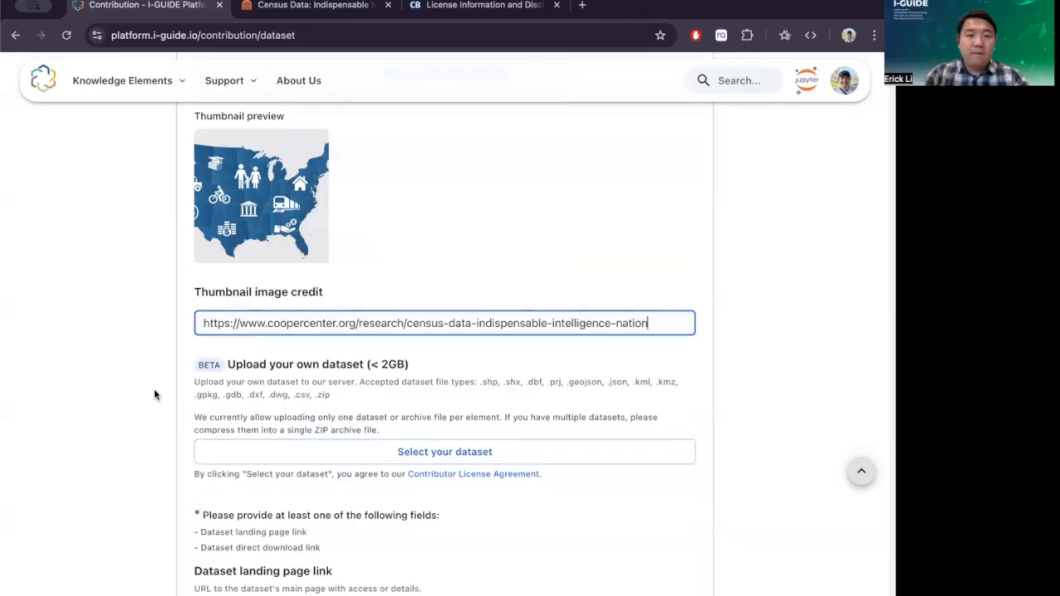
# - Upload the archive census_geometry.zip as the dataset file and confirm the upload
pyautogui.scroll(-3, 154, 395)
pyautogui.scroll(1, 154, 395)
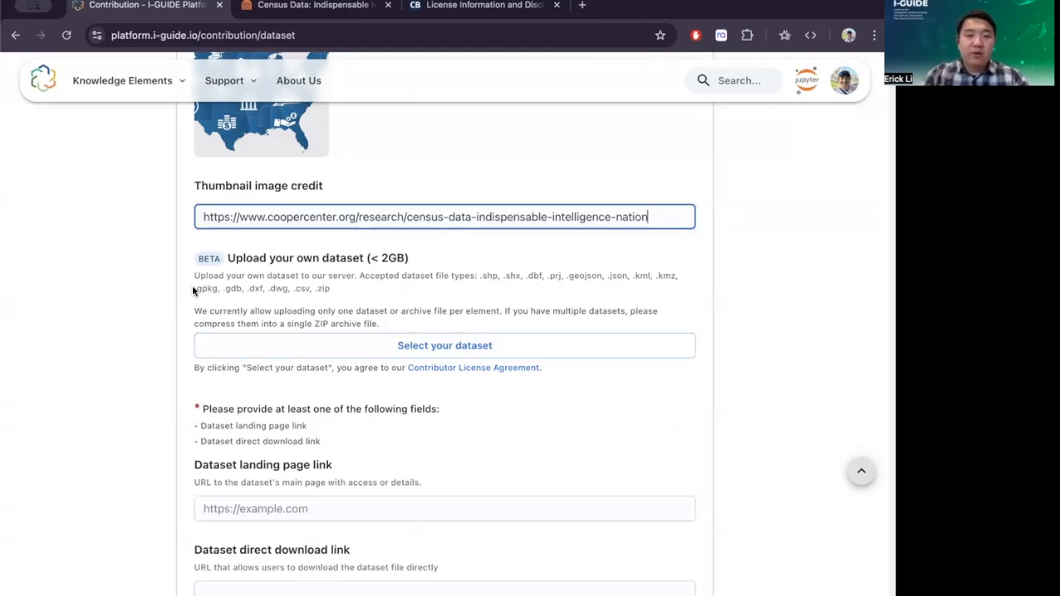
pyautogui.scroll(-2, 145, 417)
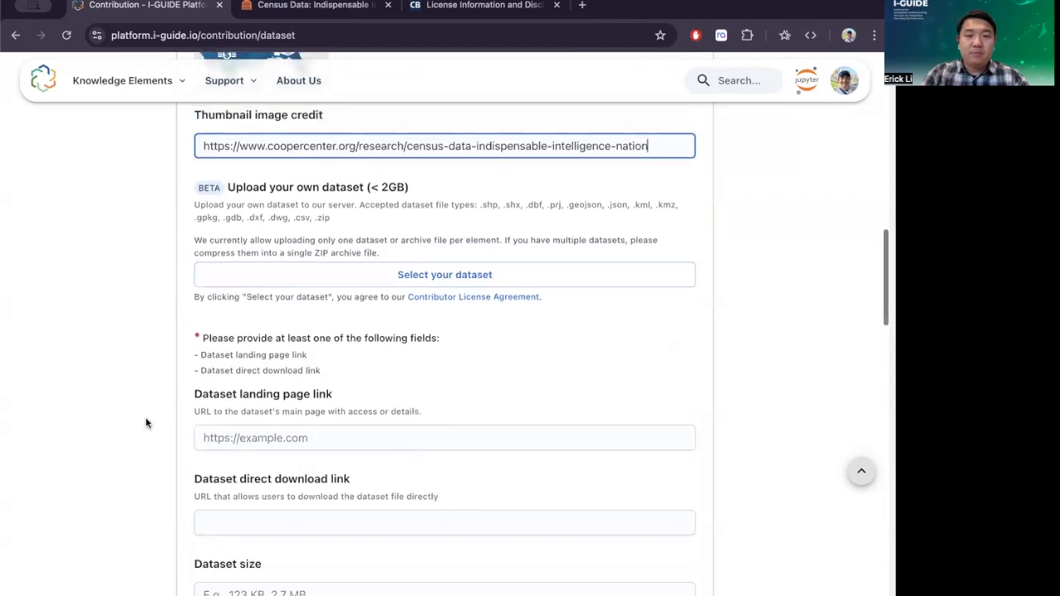
pyautogui.click(433, 279)
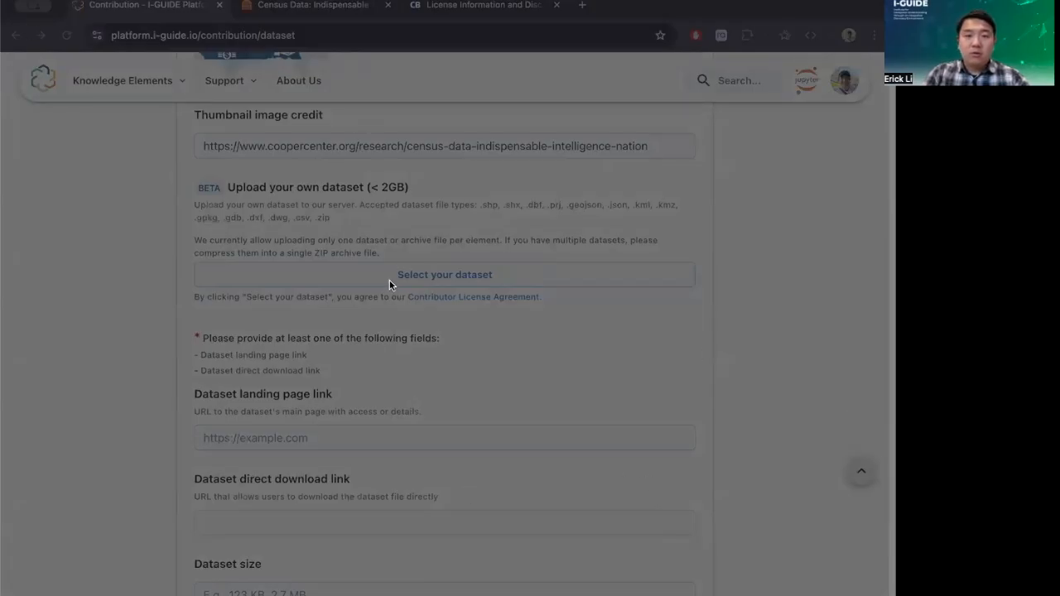
pyautogui.click(672, 438)
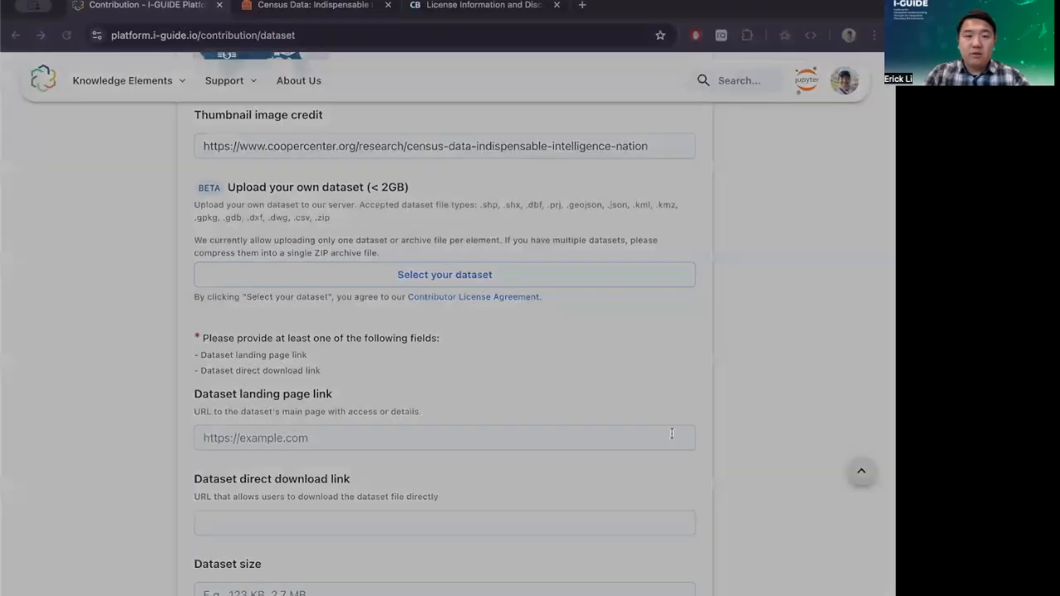
pyautogui.scroll(-2, 567, 376)
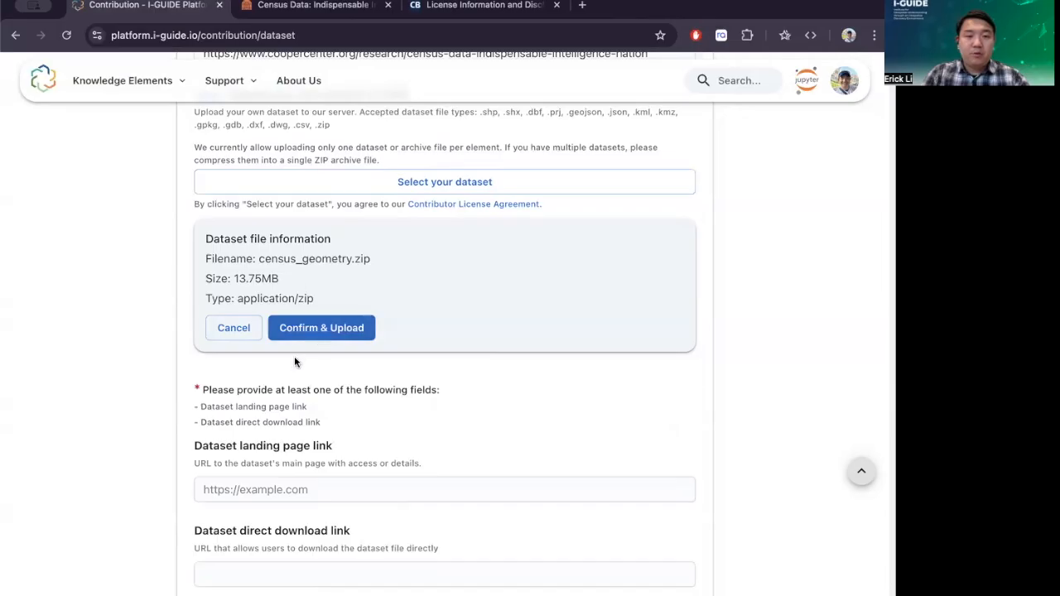
pyautogui.click(332, 332)
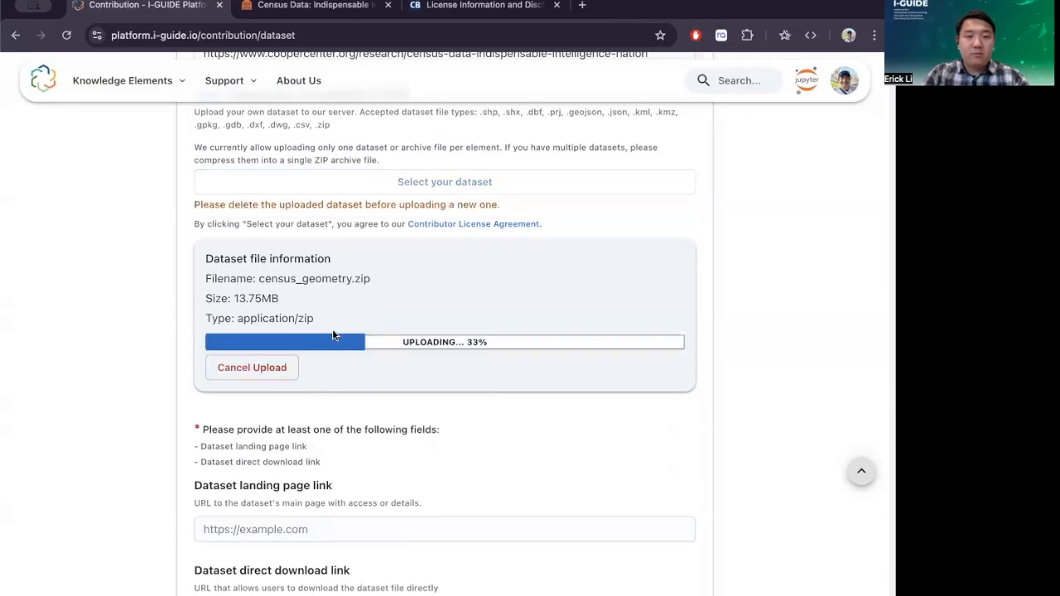
pyautogui.scroll(-2, 342, 430)
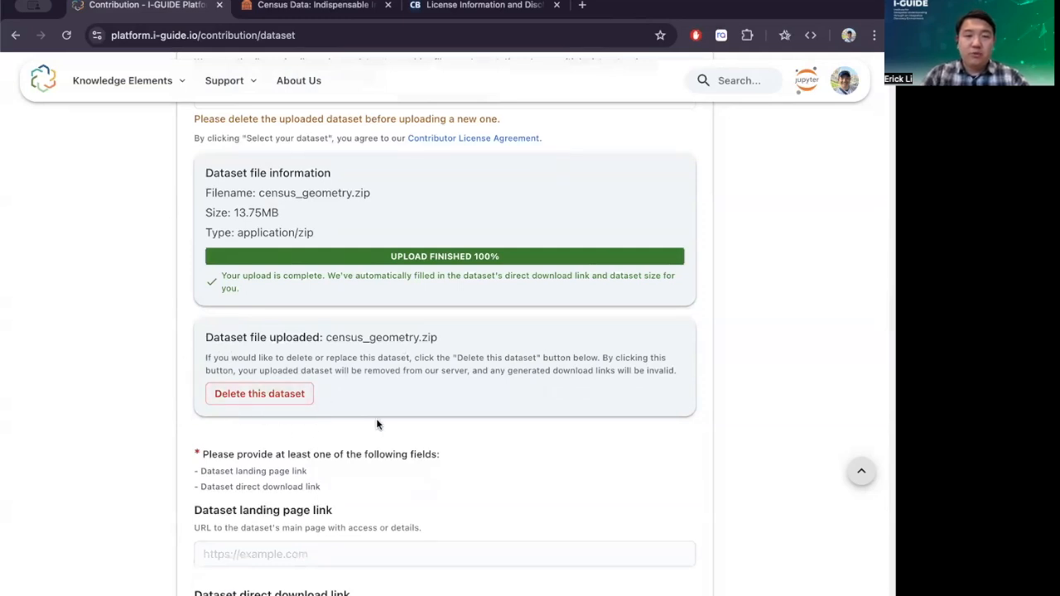
# - Add the existing dataset "Historic Redlining Scores for 2010 and 2020 US Census Tracts" as a related element, filtering the datasets by "census"
pyautogui.scroll(-5, 377, 424)
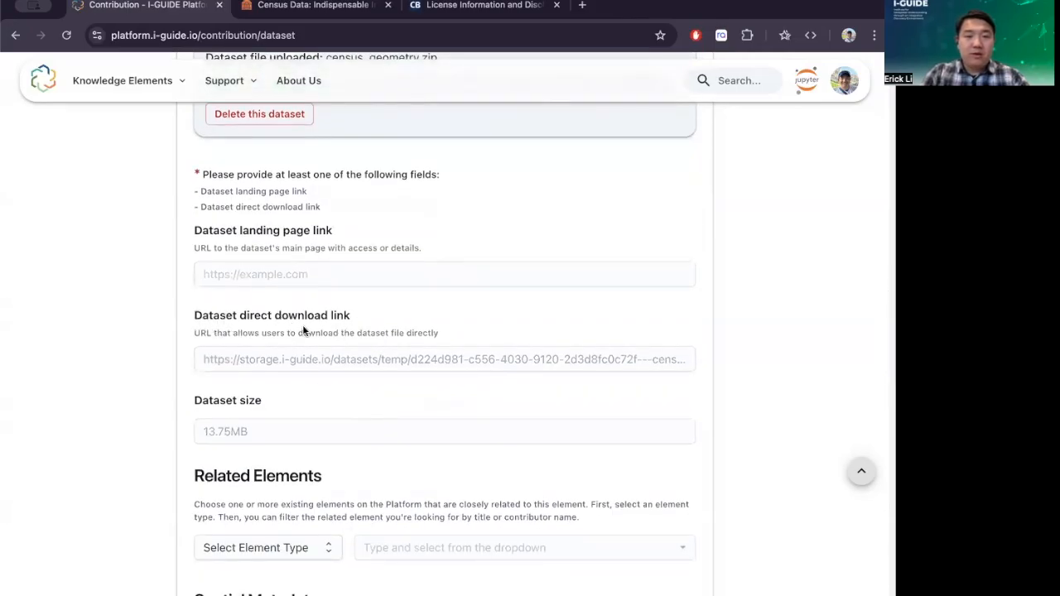
pyautogui.scroll(-2, 399, 401)
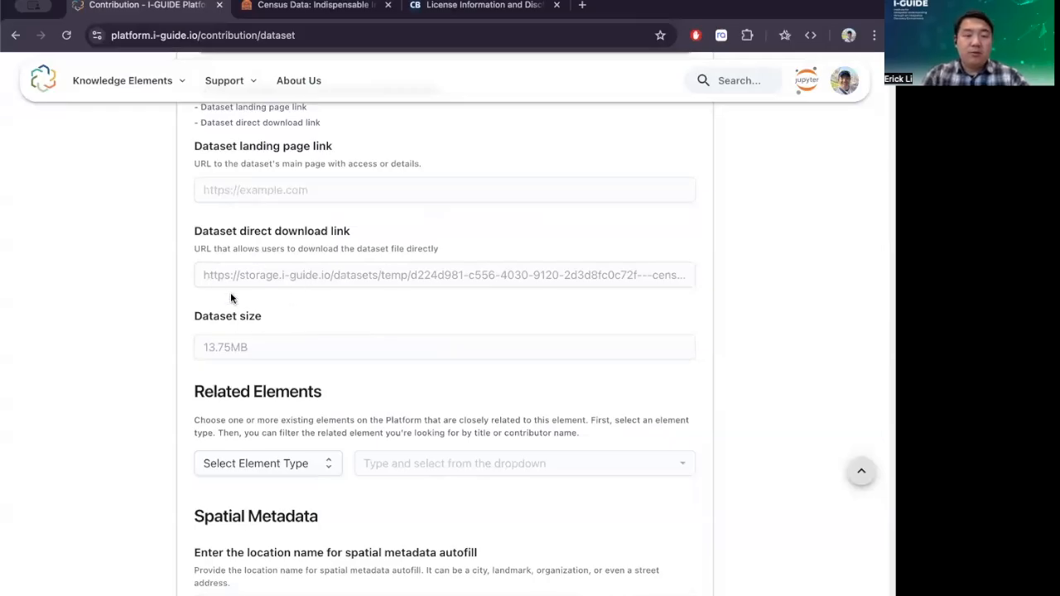
pyautogui.scroll(-2, 232, 294)
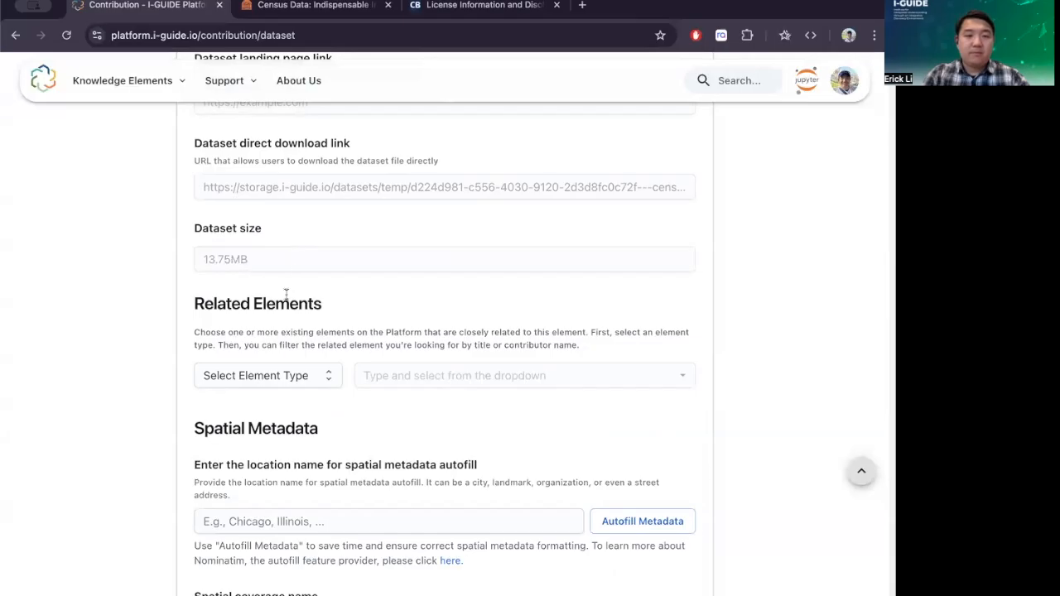
pyautogui.scroll(-1, 144, 361)
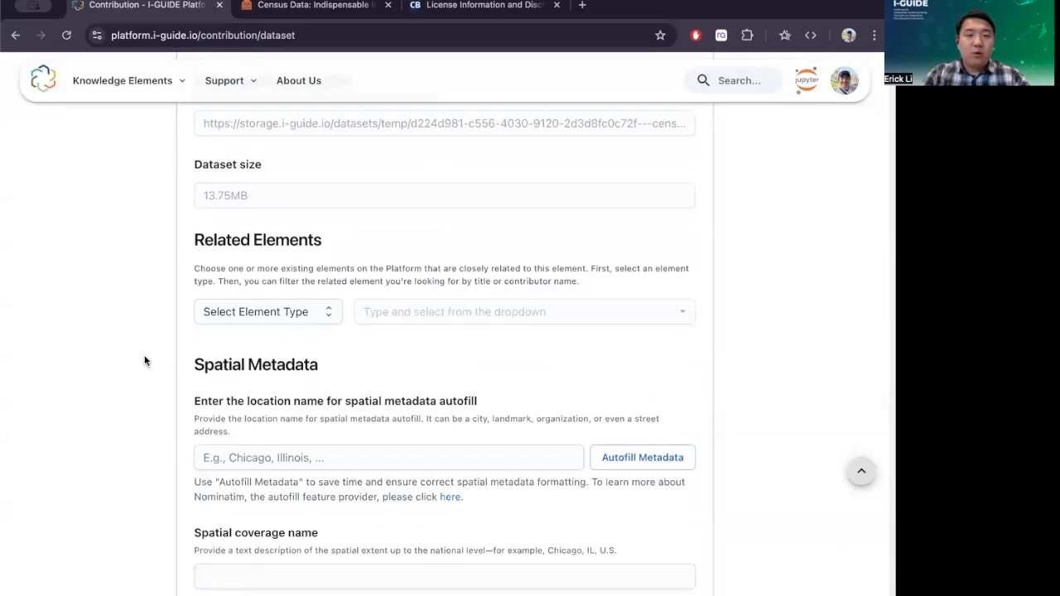
pyautogui.click(275, 322)
pyautogui.click(248, 347)
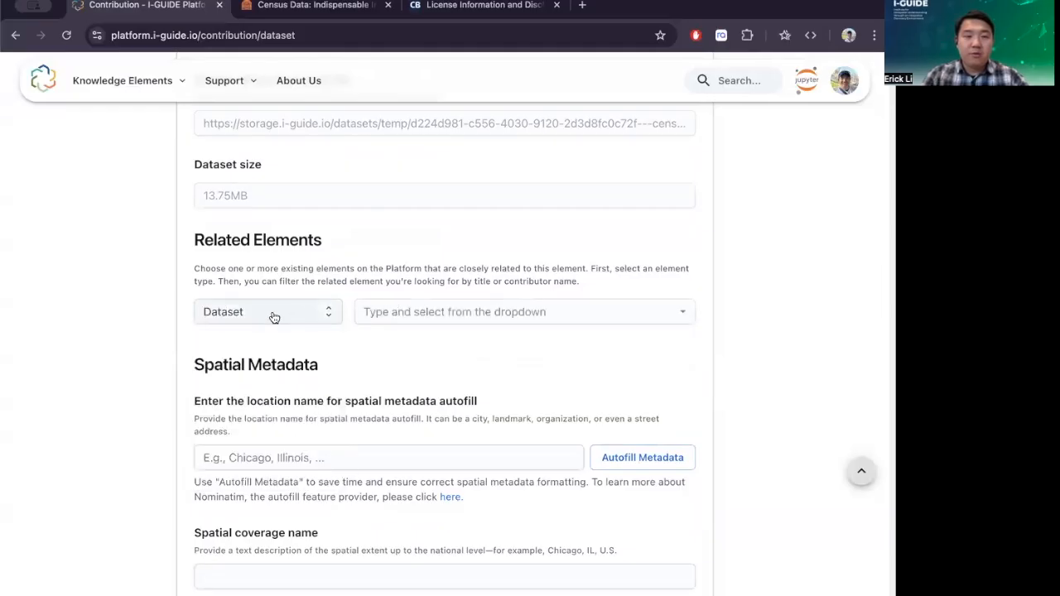
pyautogui.click(412, 315)
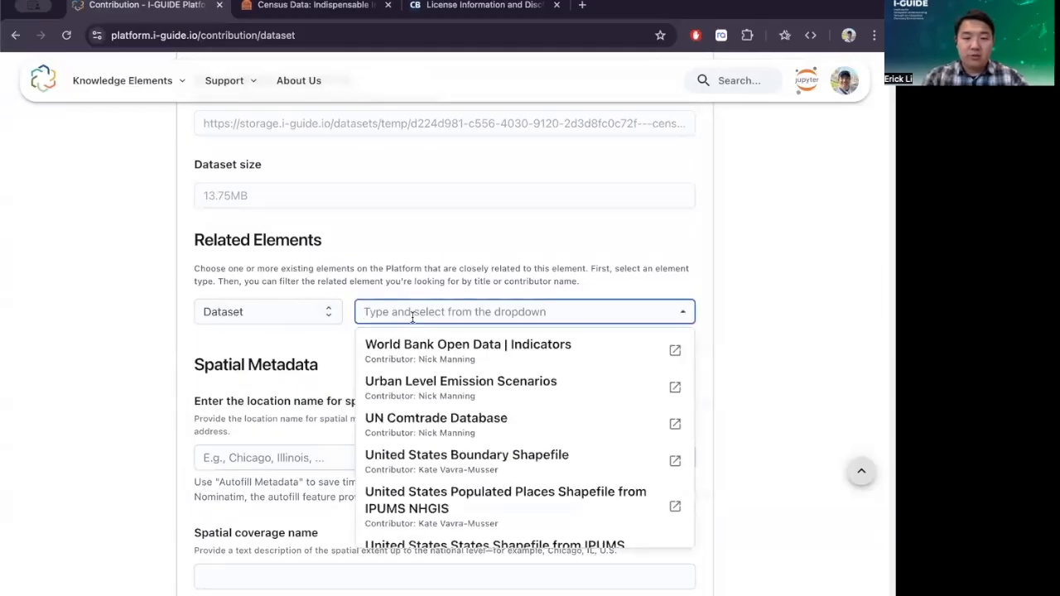
pyautogui.write('census')
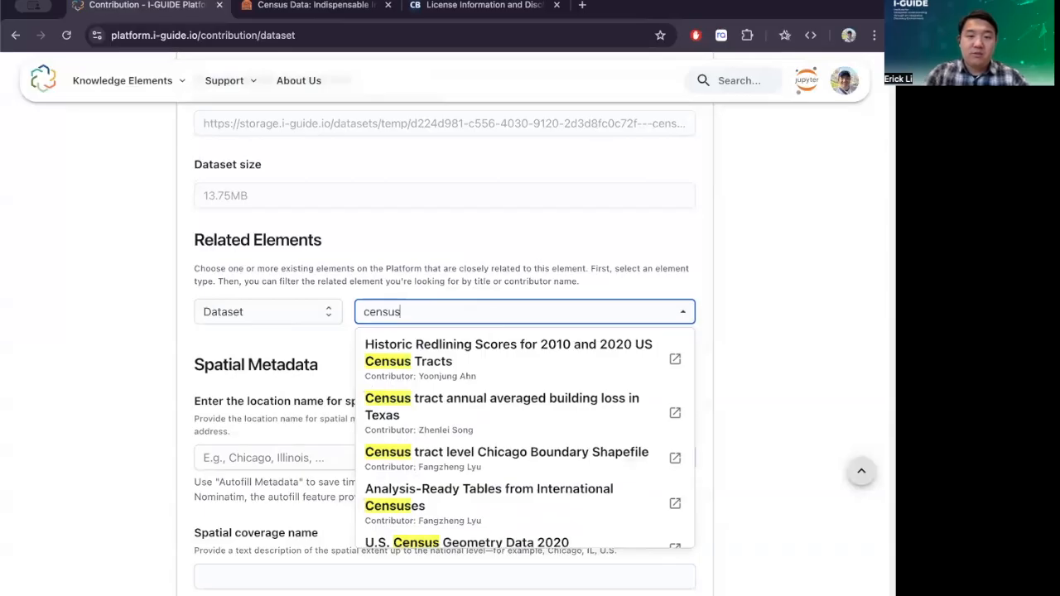
pyautogui.scroll(-1, 487, 460)
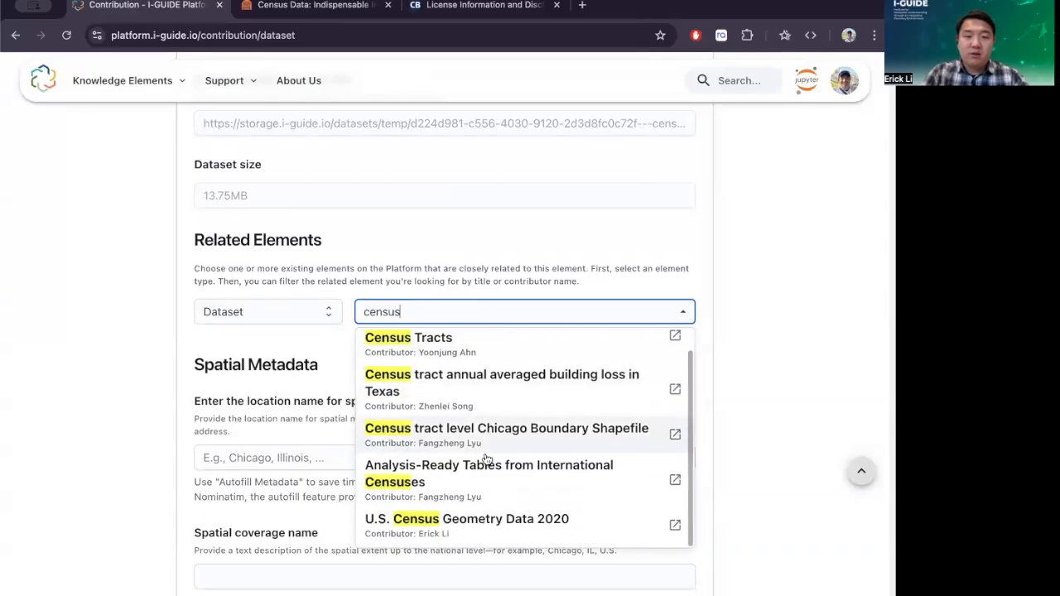
pyautogui.scroll(1, 488, 459)
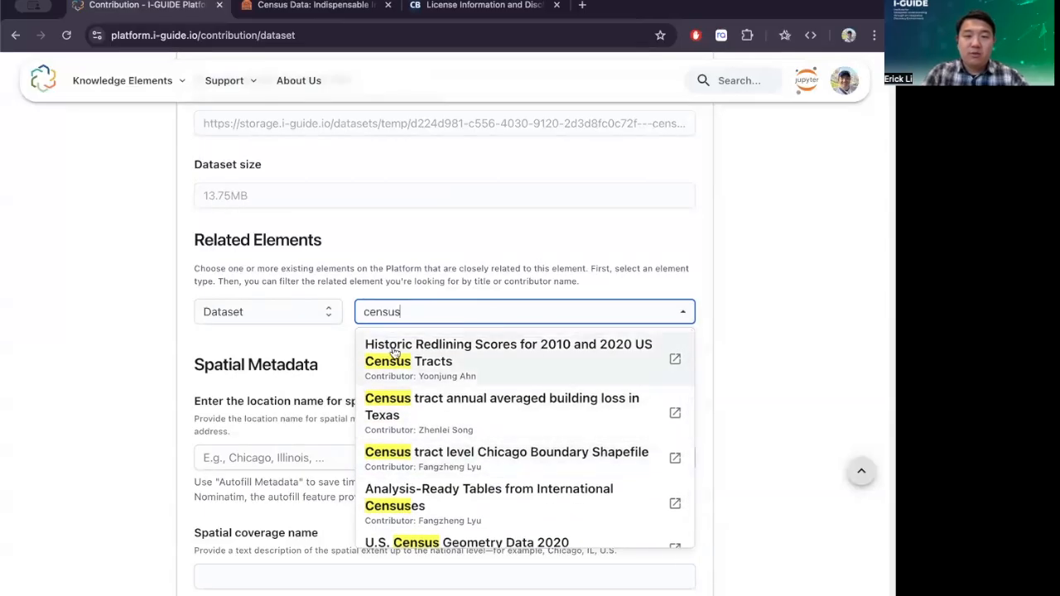
pyautogui.scroll(1, 438, 382)
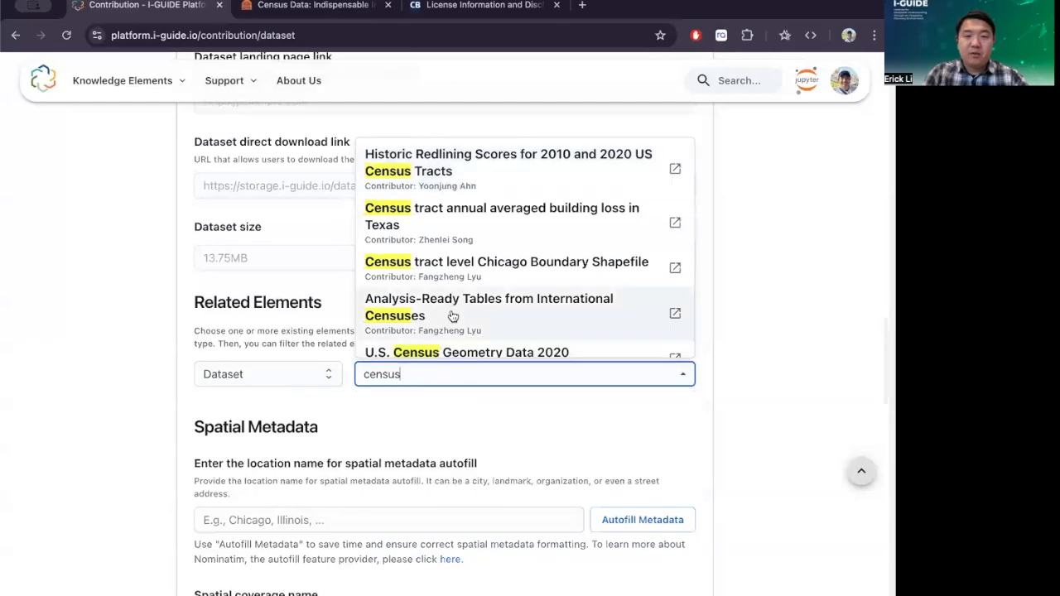
pyautogui.scroll(2, 315, 433)
pyautogui.click(483, 286)
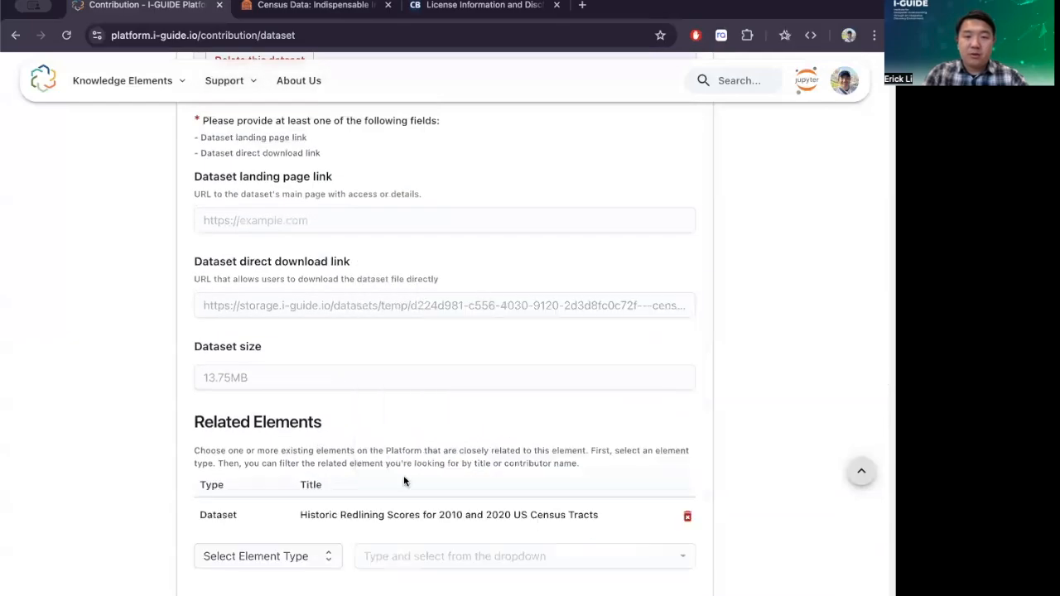
# - Look up matching locations for the spatial metadata autofill using the location name "Urbana"
pyautogui.scroll(-3, 314, 491)
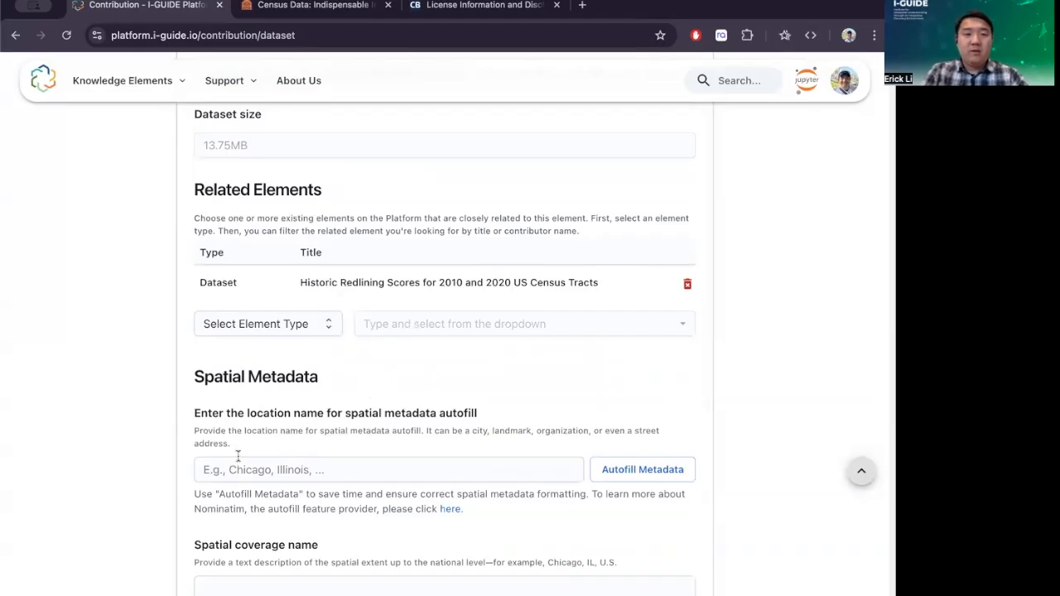
pyautogui.scroll(-2, 307, 398)
pyautogui.scroll(3, 308, 398)
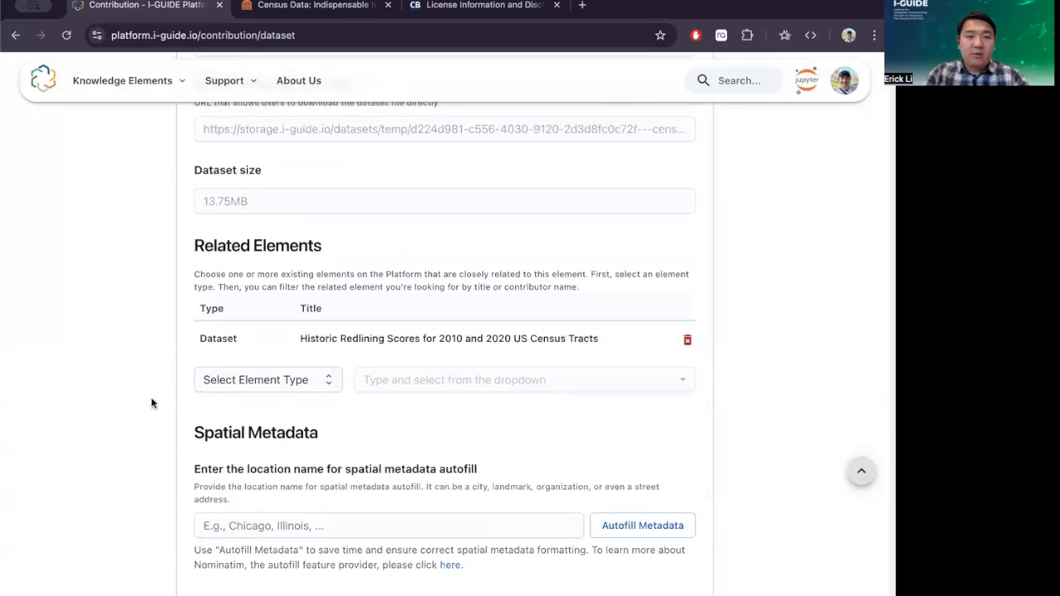
pyautogui.scroll(-5, 150, 403)
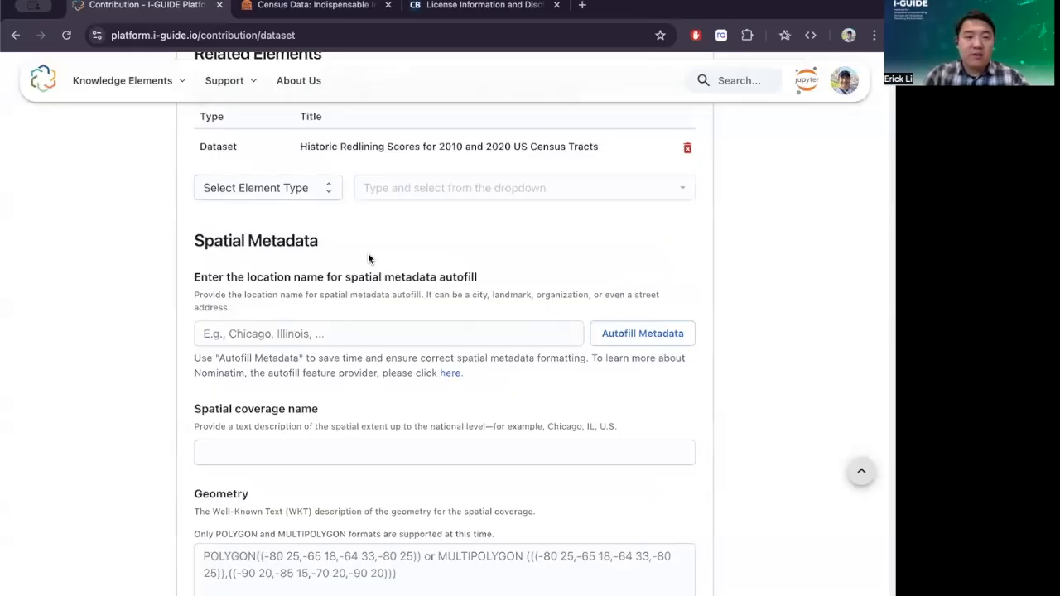
pyautogui.click(212, 333)
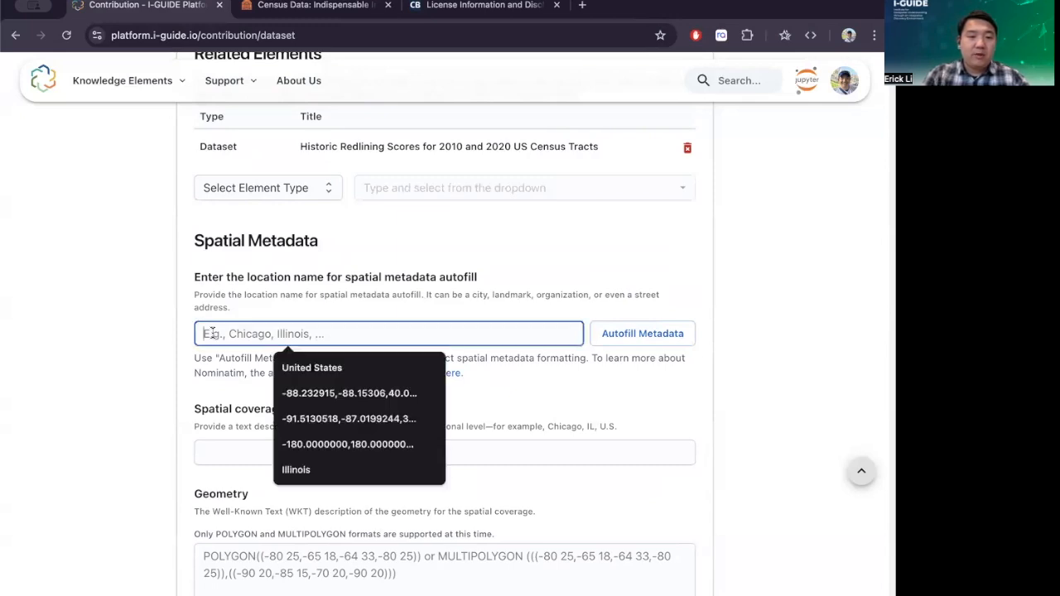
pyautogui.write('Cha')
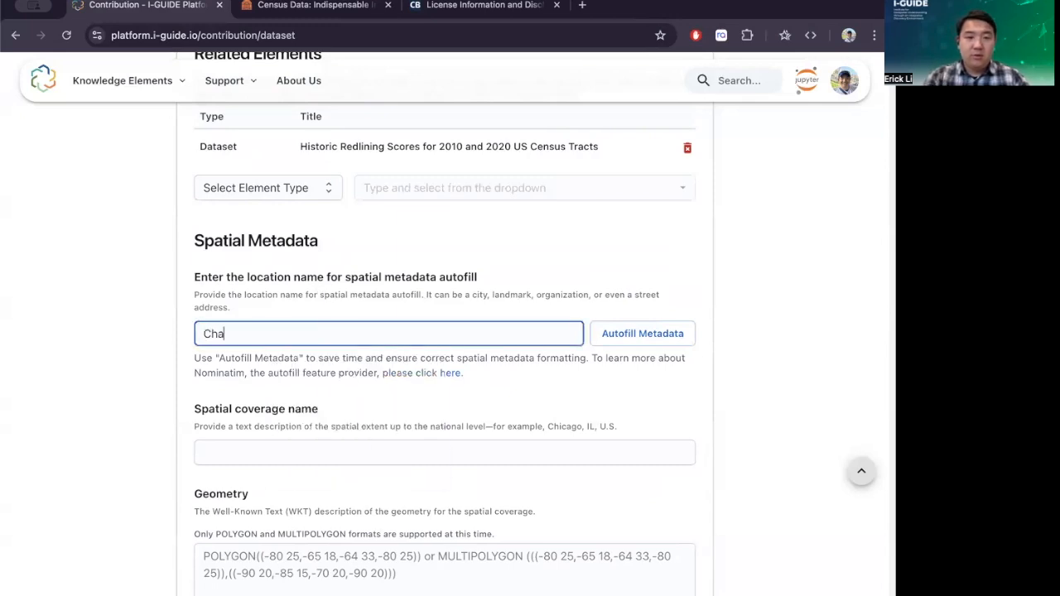
pyautogui.press('BackSpace')
pyautogui.press('BackSpace')
pyautogui.press('BackSpace')
pyautogui.write('Urbana')
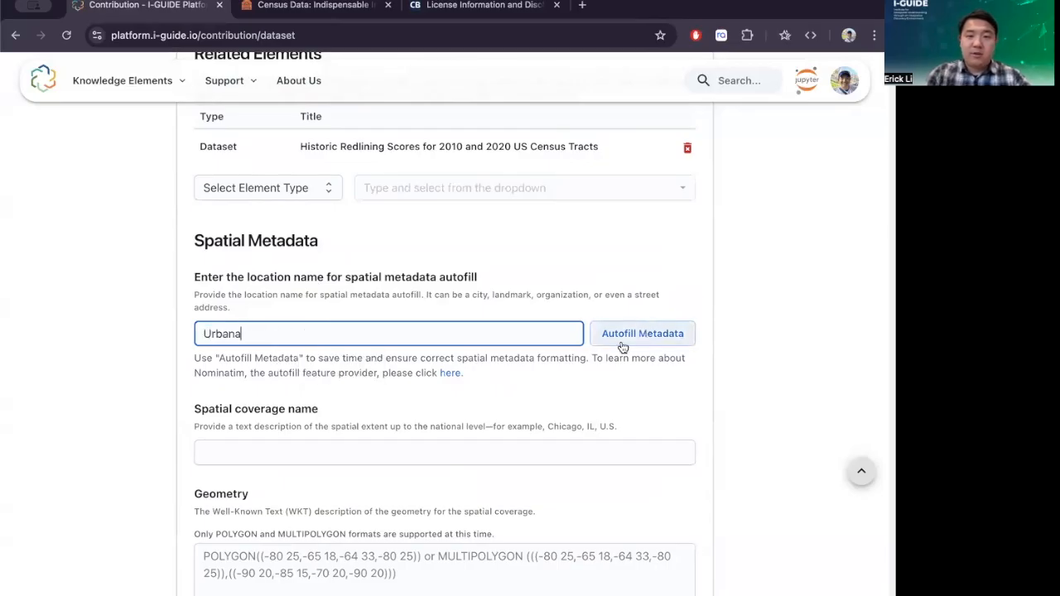
pyautogui.click(640, 340)
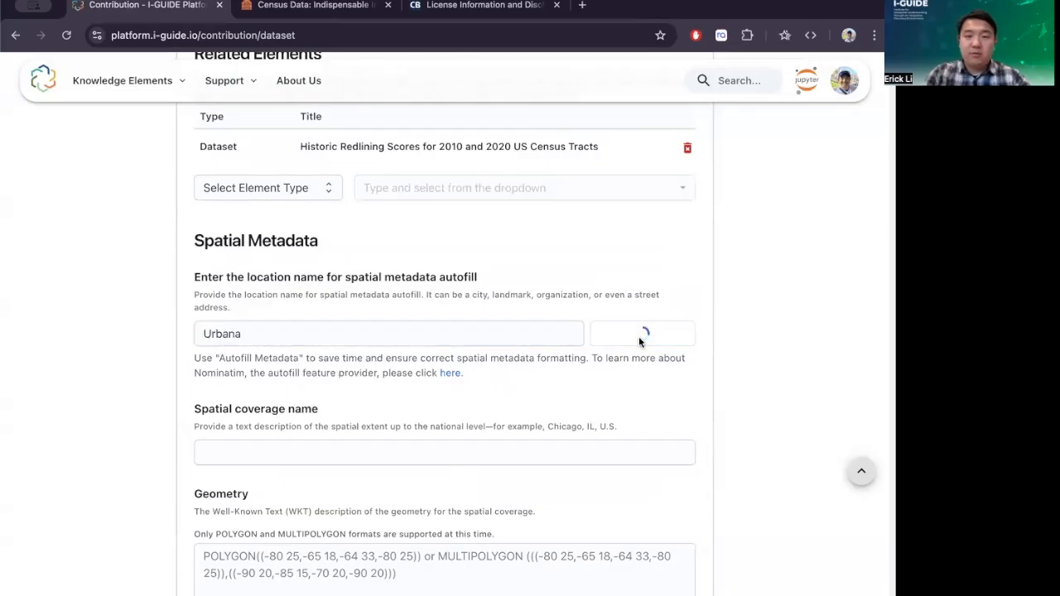
# - Autofill the spatial metadata from the matching location Urbana, Champaign County, Illinois, United States
pyautogui.scroll(-3, 147, 434)
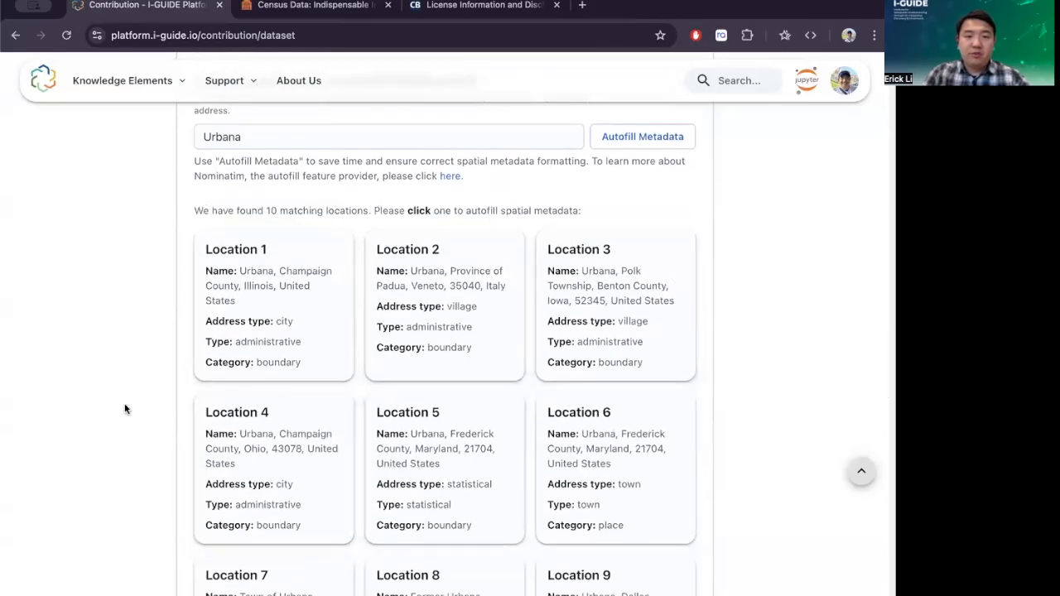
pyautogui.scroll(-2, 125, 407)
pyautogui.scroll(2, 125, 407)
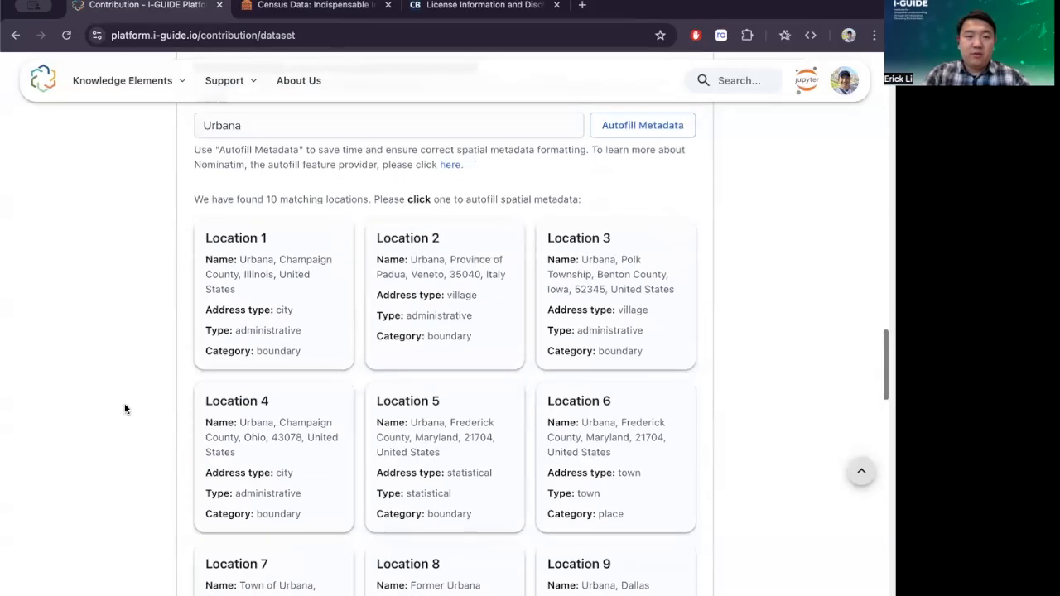
pyautogui.click(302, 300)
pyautogui.scroll(-10, 83, 354)
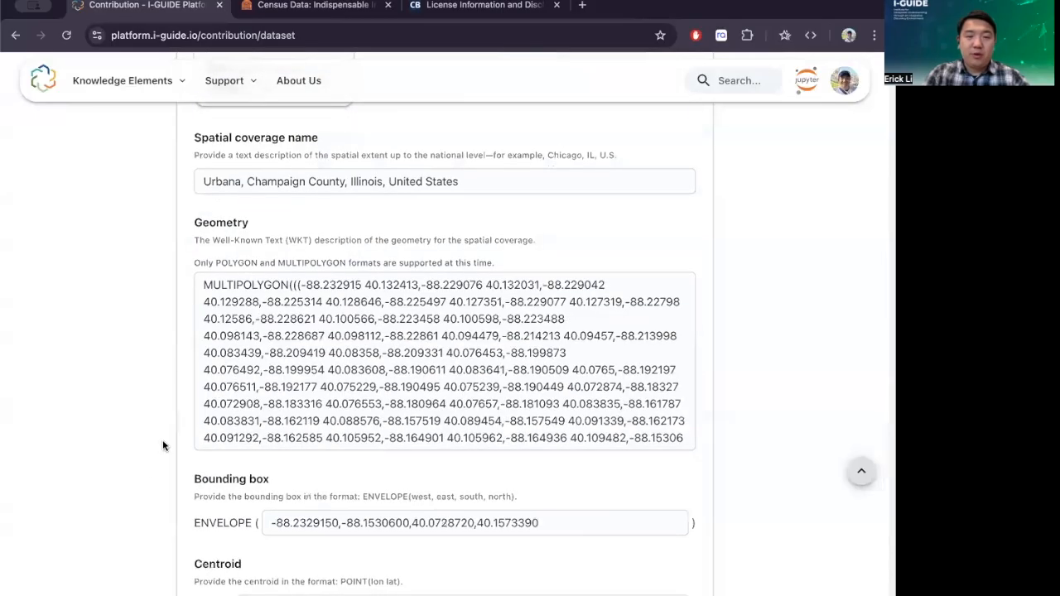
pyautogui.scroll(-3, 146, 461)
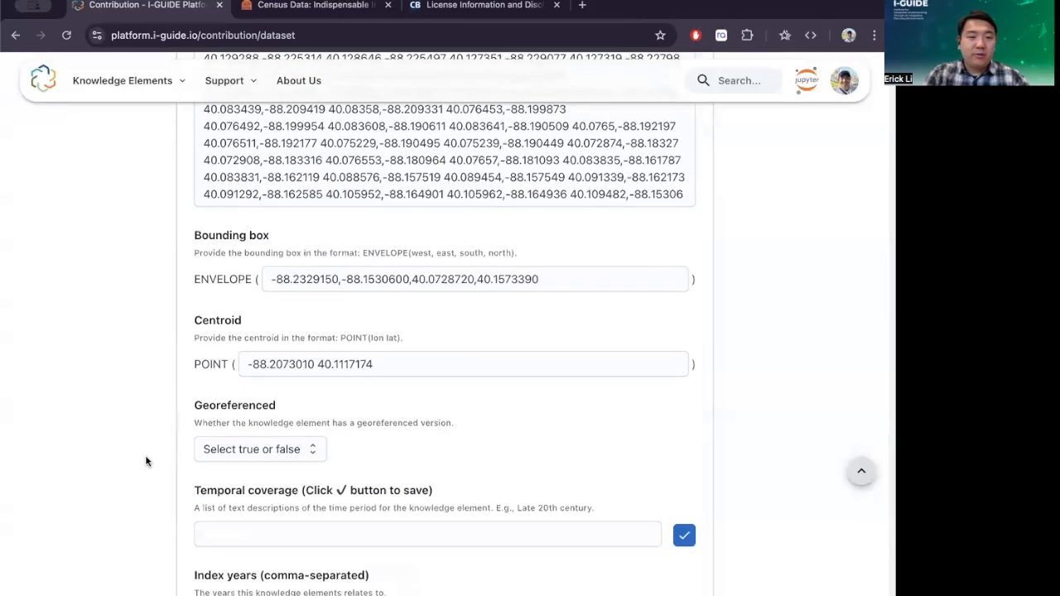
# - Deselect the Urbana, Illinois location to clear the autofilled spatial coverage, geometry, bounding box and centroid
pyautogui.scroll(8, 146, 461)
pyautogui.scroll(5, 146, 461)
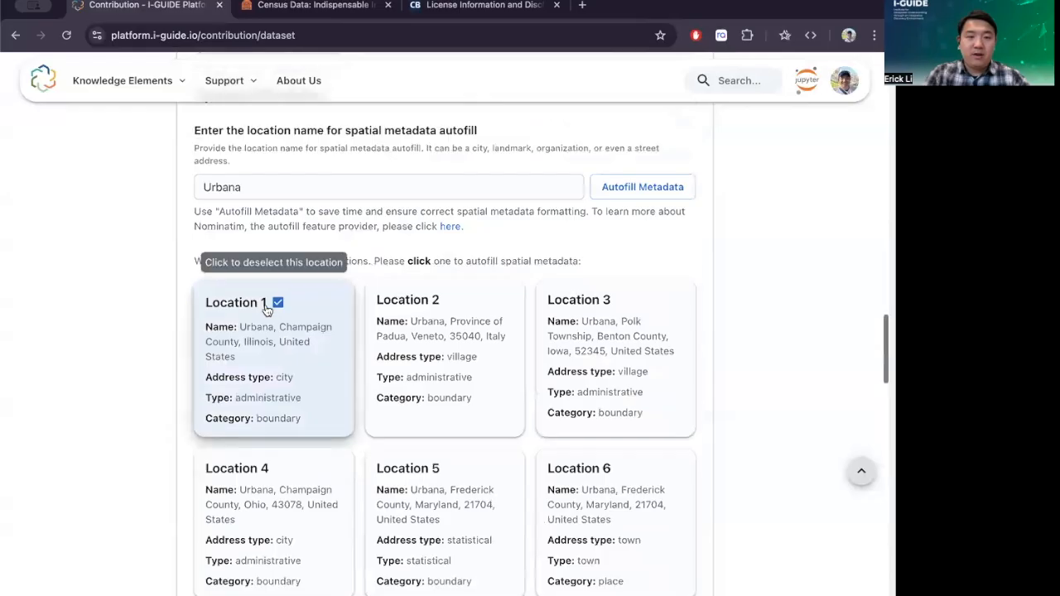
pyautogui.click(279, 304)
pyautogui.scroll(-1, 145, 400)
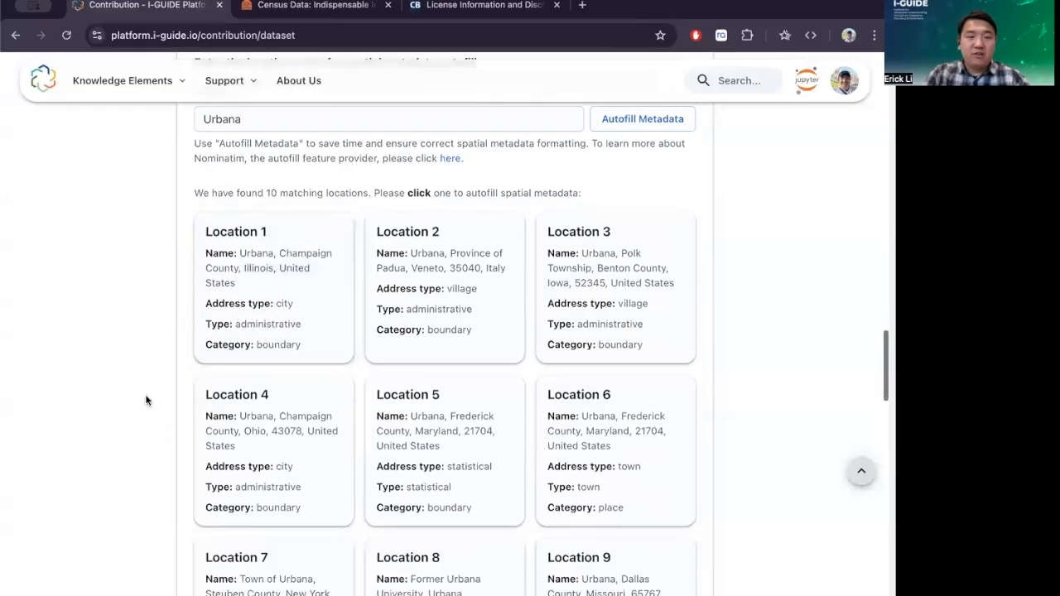
pyautogui.scroll(4, 145, 400)
# - Add "2020" to the dataset's temporal coverage and save the entry
pyautogui.scroll(-5, 117, 502)
pyautogui.scroll(-10, 117, 502)
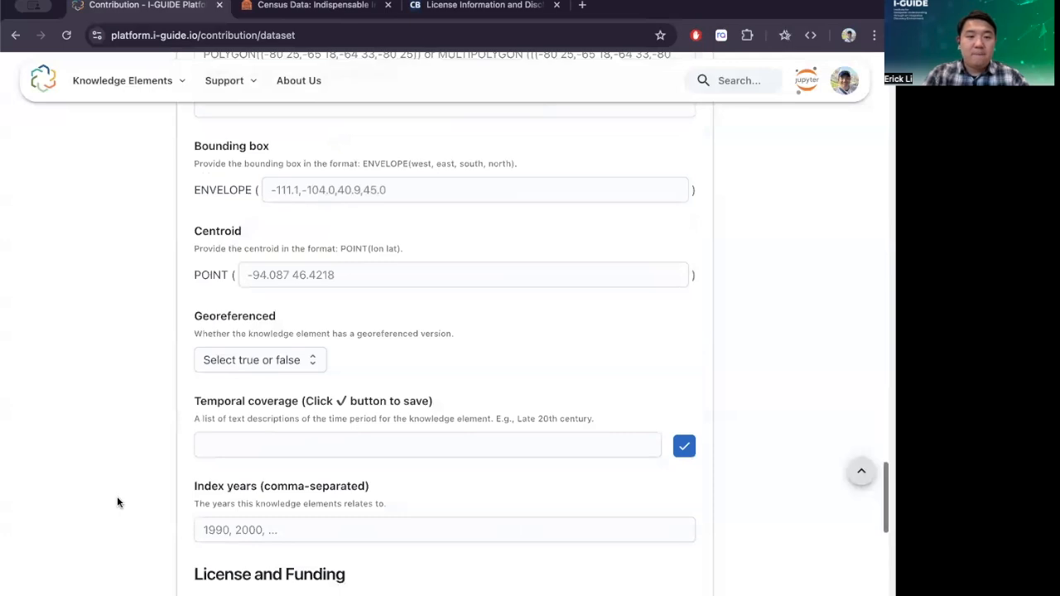
pyautogui.scroll(-3, 117, 502)
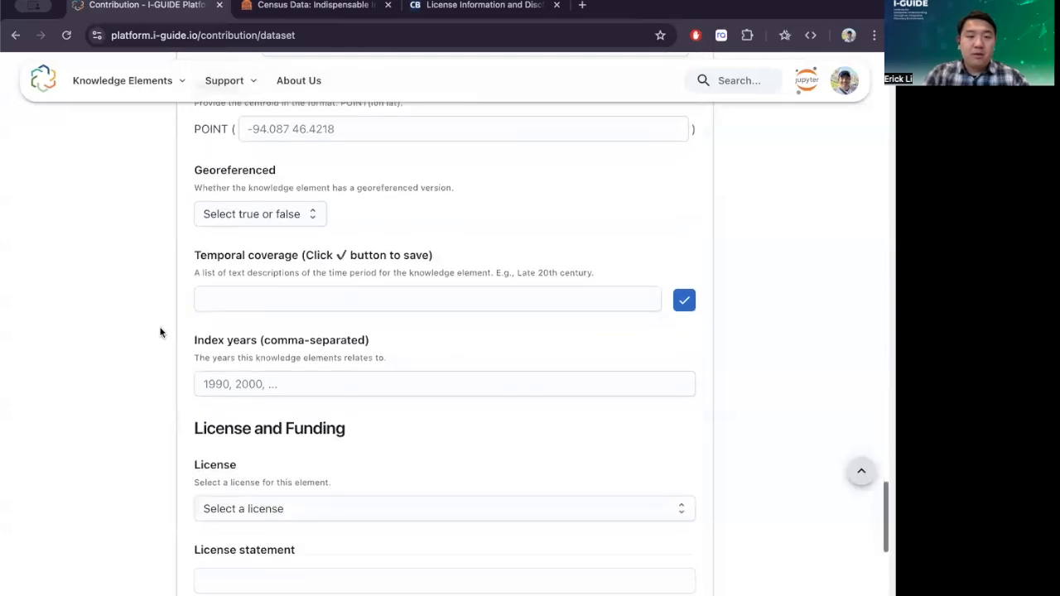
pyautogui.click(212, 302)
pyautogui.write('2020')
pyautogui.click(684, 299)
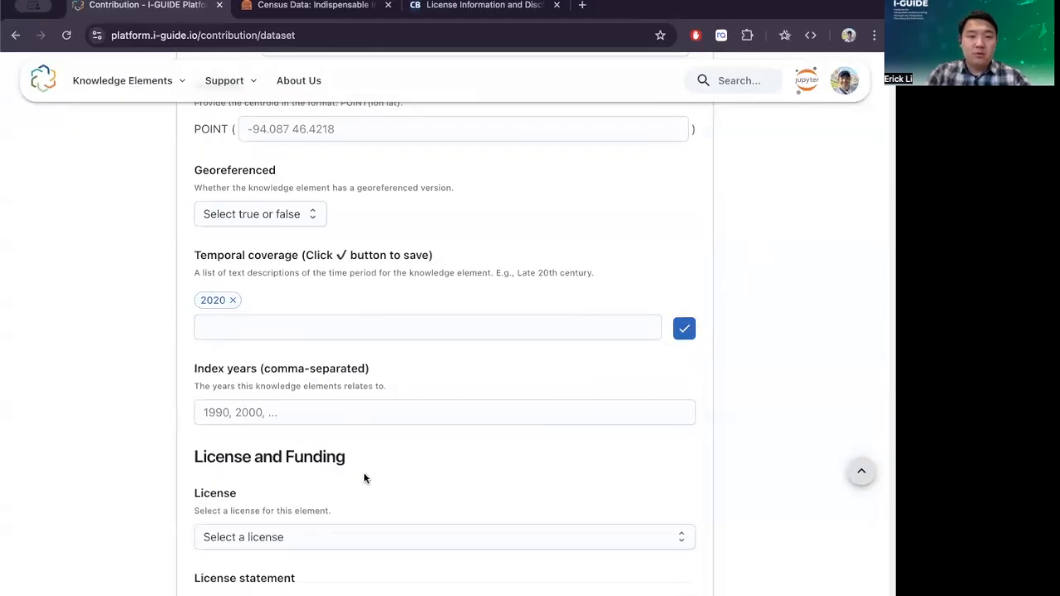
pyautogui.scroll(-5, 580, 476)
pyautogui.scroll(-3, 615, 486)
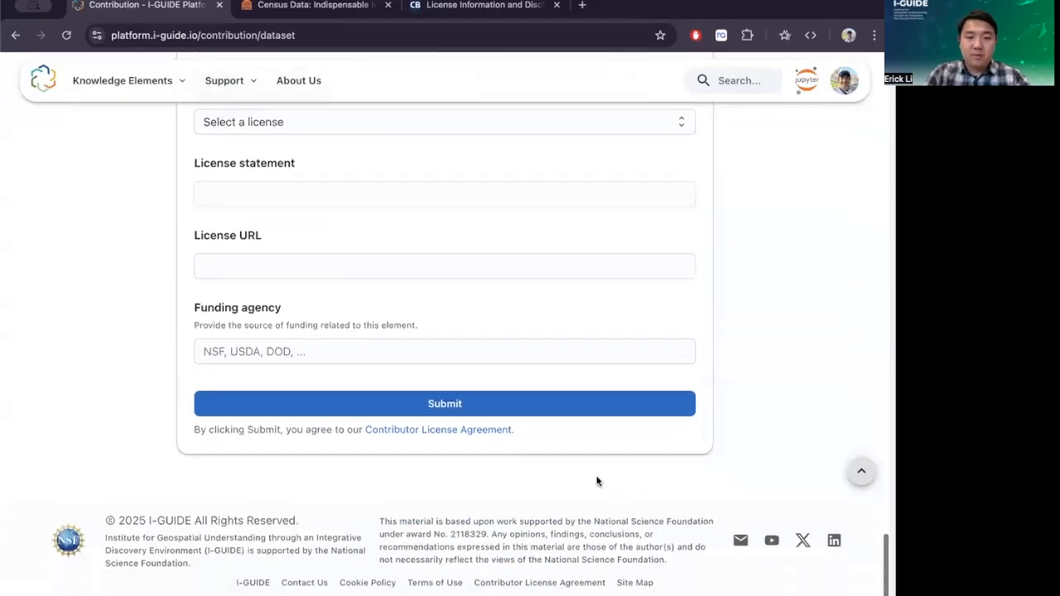
# - Submit the dataset contribution and start a DOI request from the new element's page
pyautogui.click(459, 406)
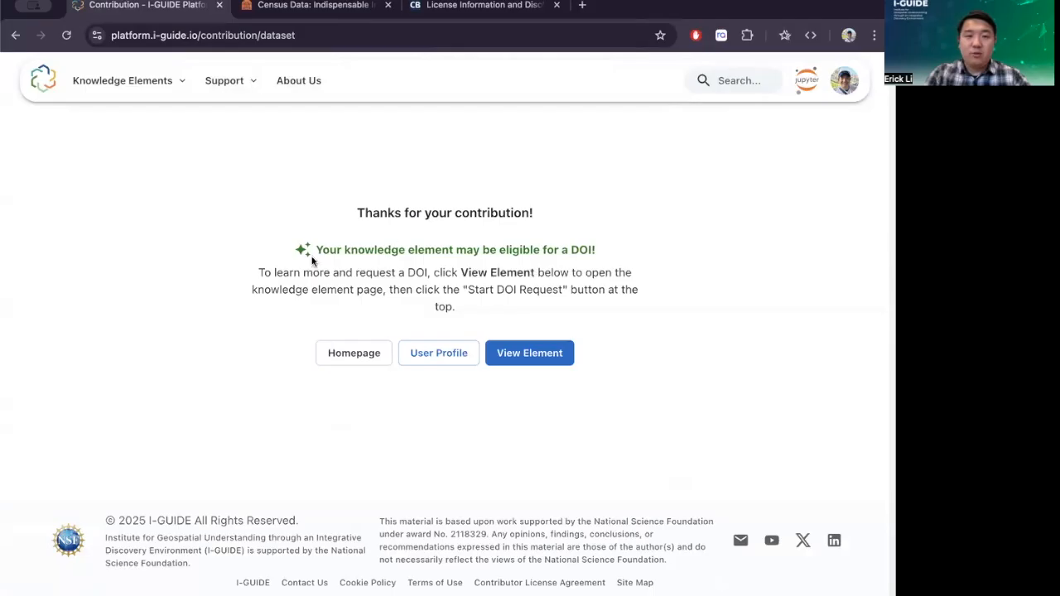
pyautogui.click(537, 358)
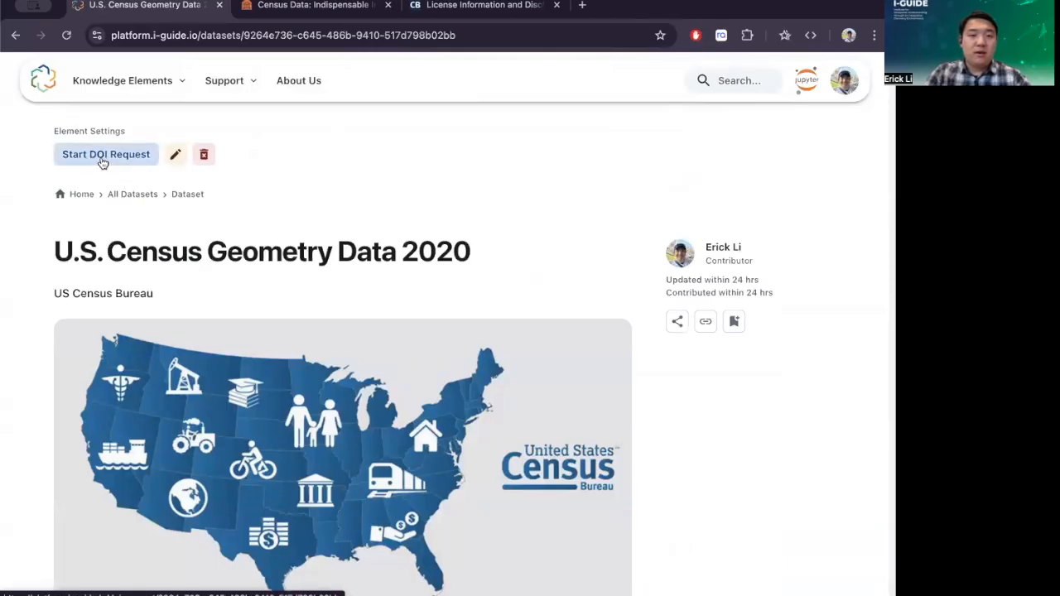
pyautogui.click(102, 162)
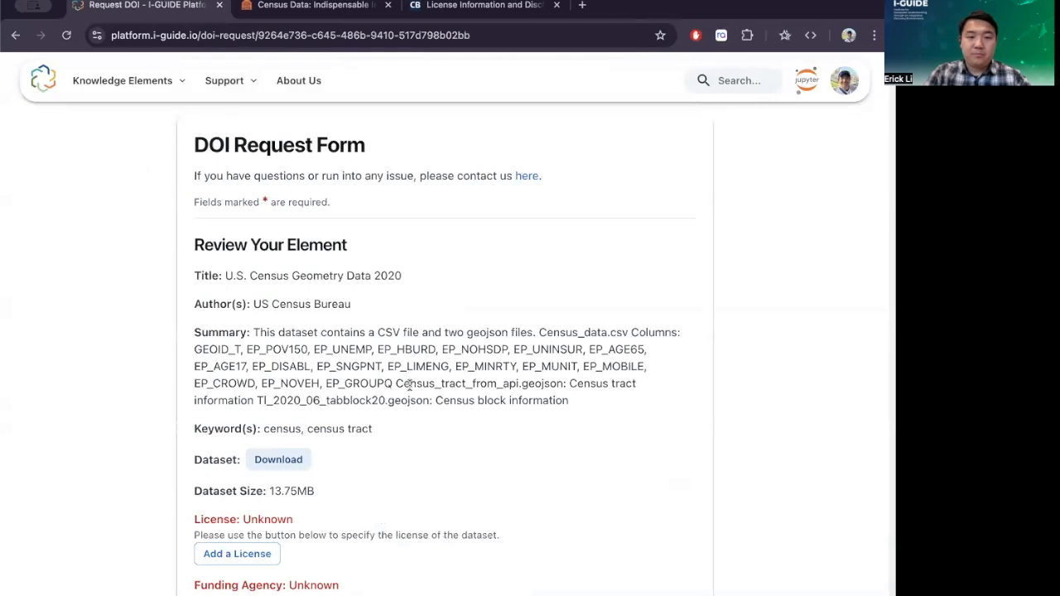
# - Add a license to the element, choosing Other with the statement "This dataset is subject to the license set by the U.S. Census Bureau"
pyautogui.scroll(-2, 398, 448)
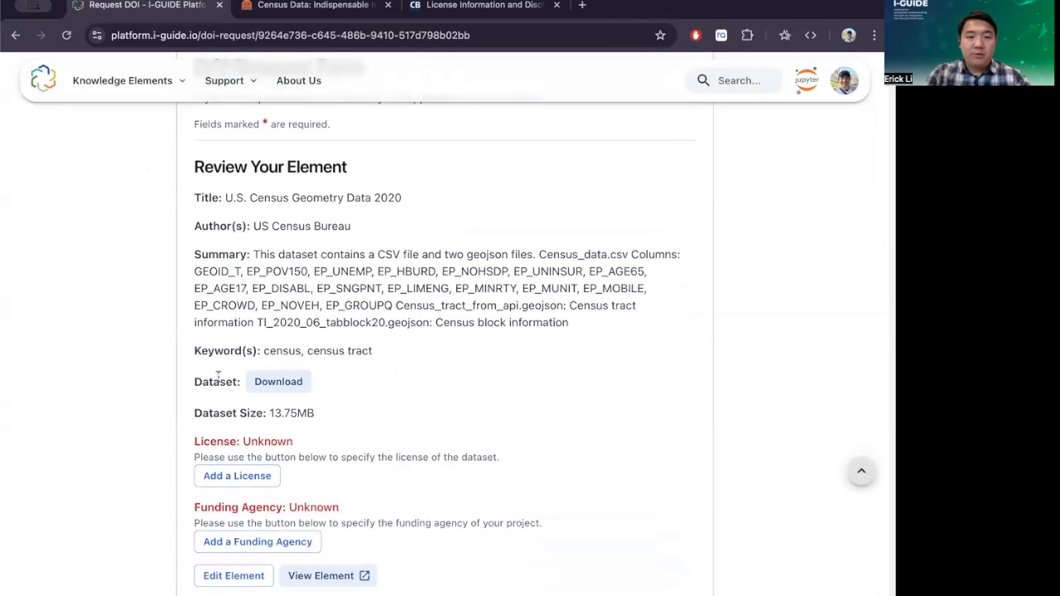
pyautogui.scroll(-2, 338, 426)
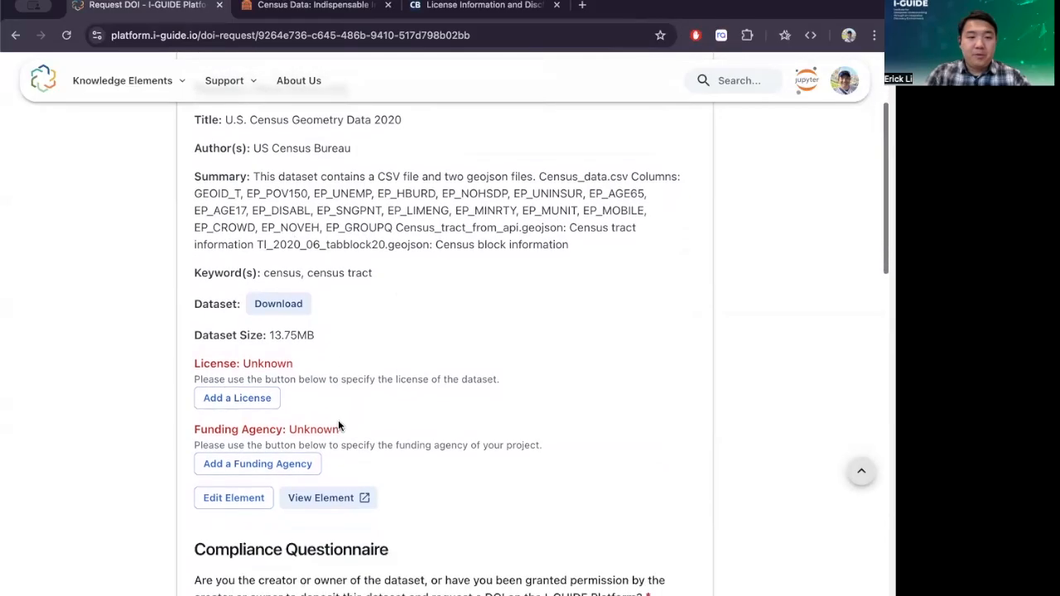
pyautogui.scroll(2, 338, 390)
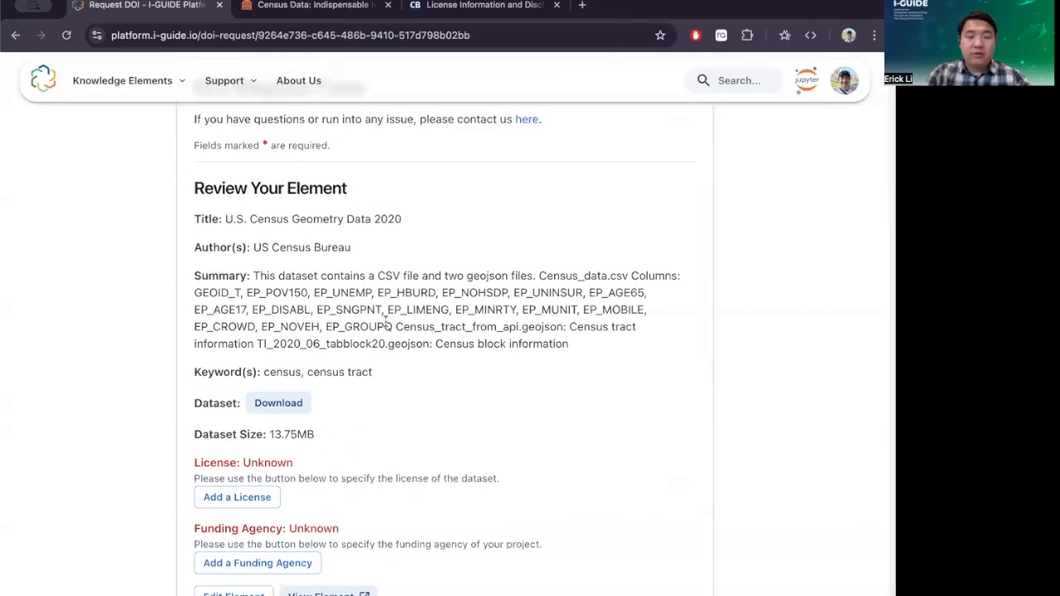
pyautogui.scroll(-2, 387, 315)
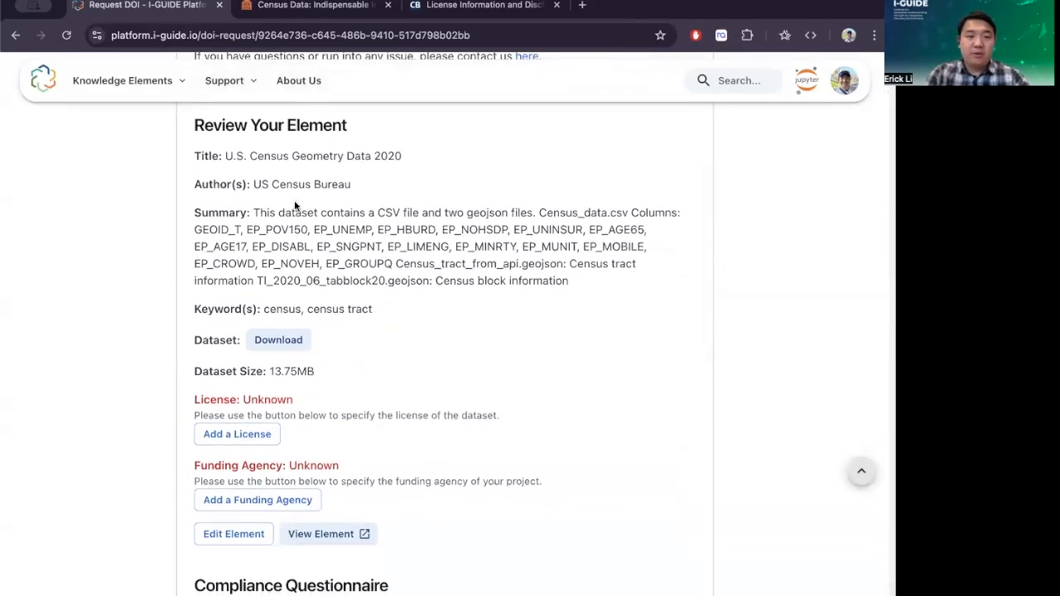
pyautogui.scroll(-3, 205, 431)
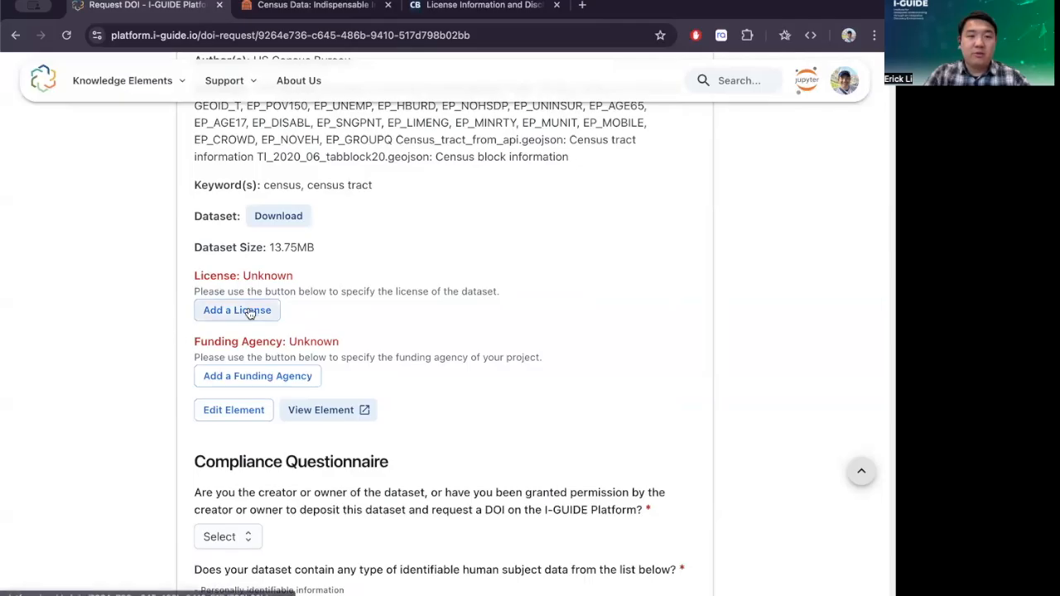
pyautogui.click(206, 312)
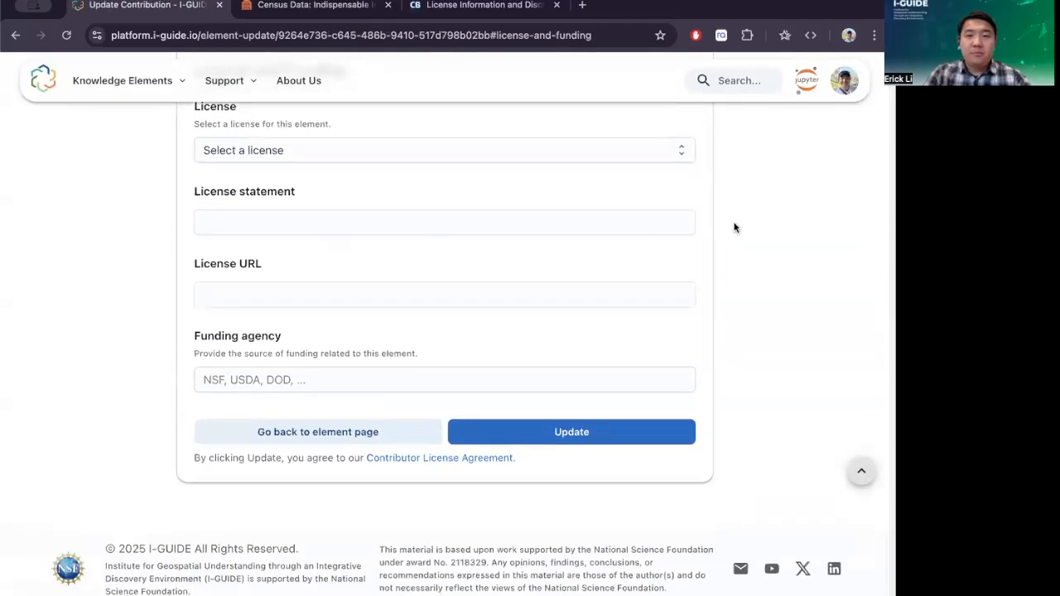
pyautogui.click(256, 153)
pyautogui.scroll(-3, 285, 260)
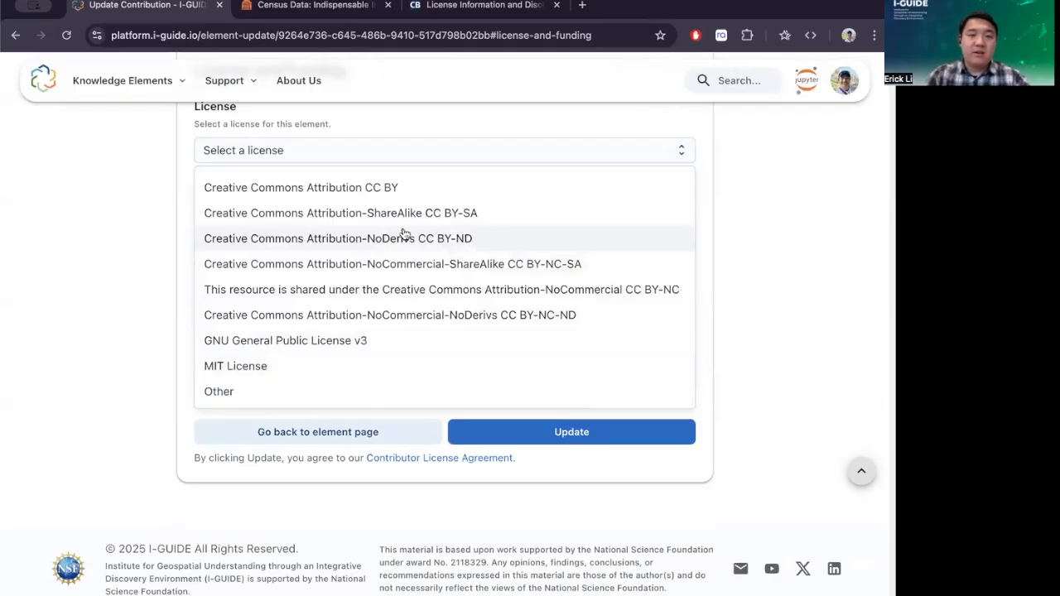
pyautogui.click(318, 392)
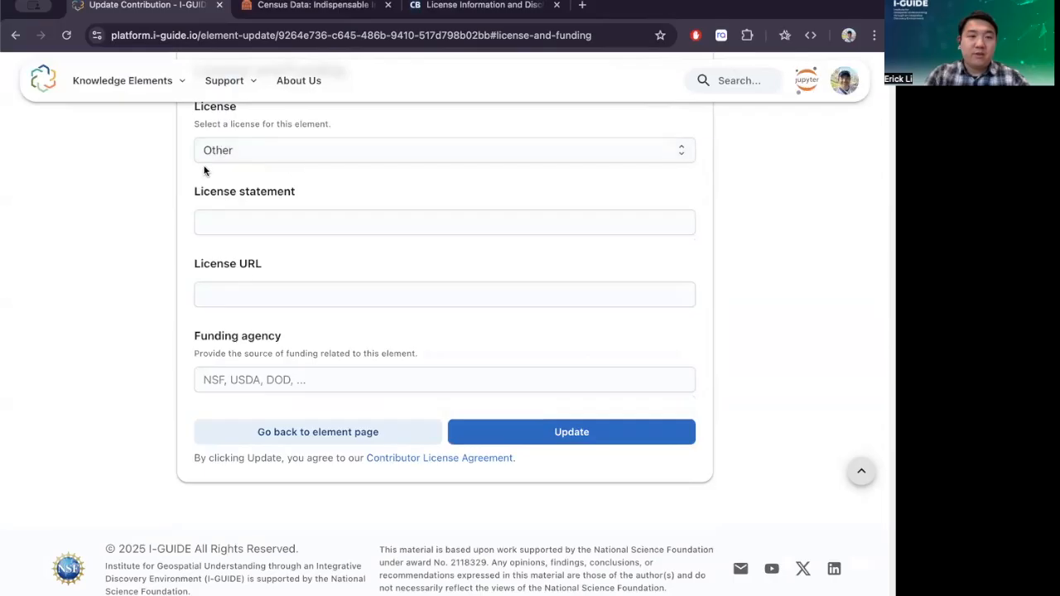
pyautogui.click(224, 225)
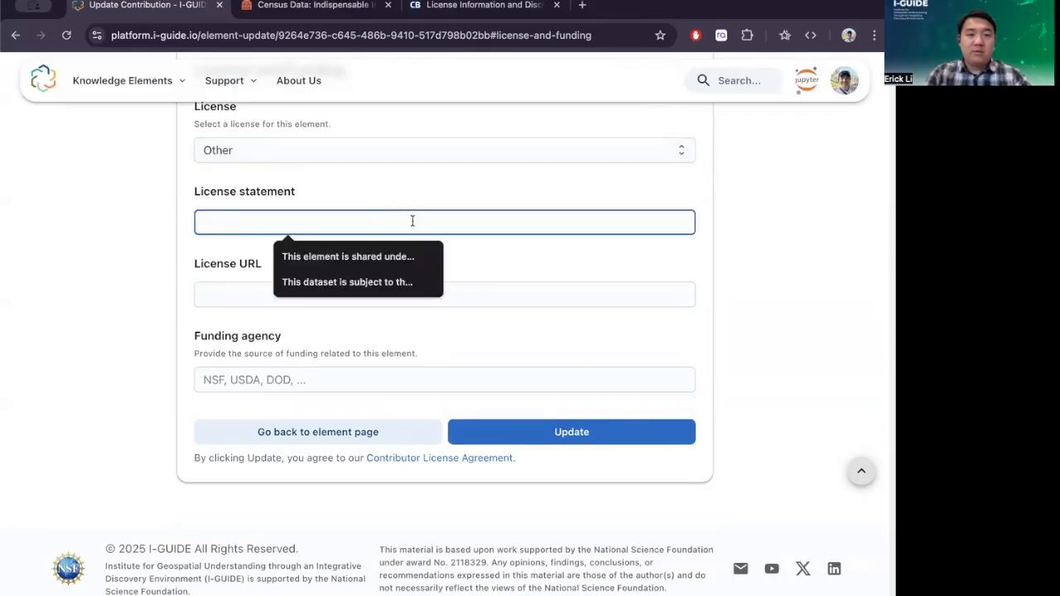
pyautogui.click(348, 288)
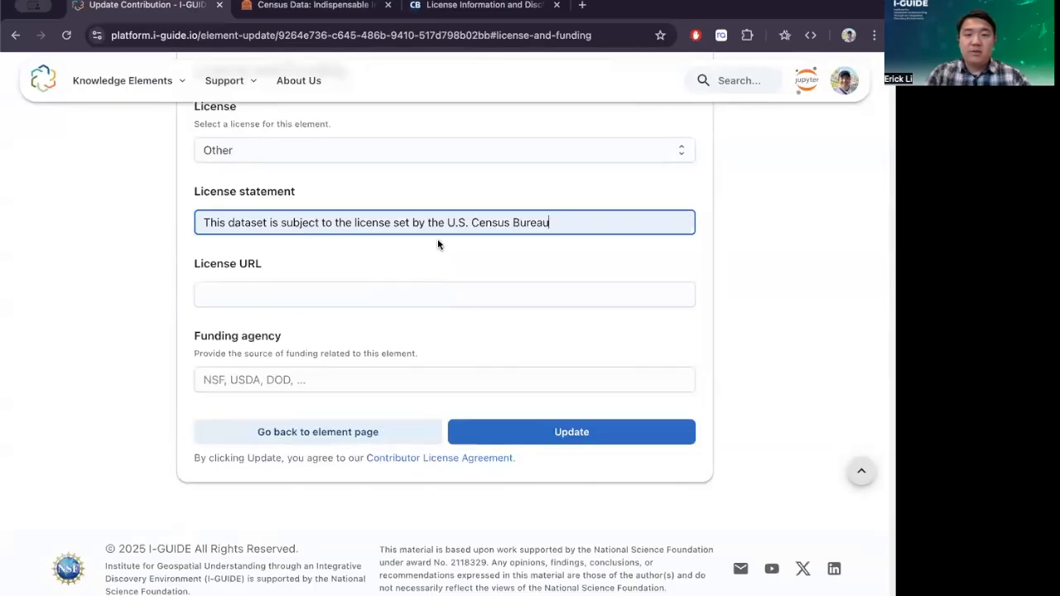
# - Copy the address of the Census Bureau's License Information and Disclaimer page into the element's License URL
pyautogui.click(516, 5)
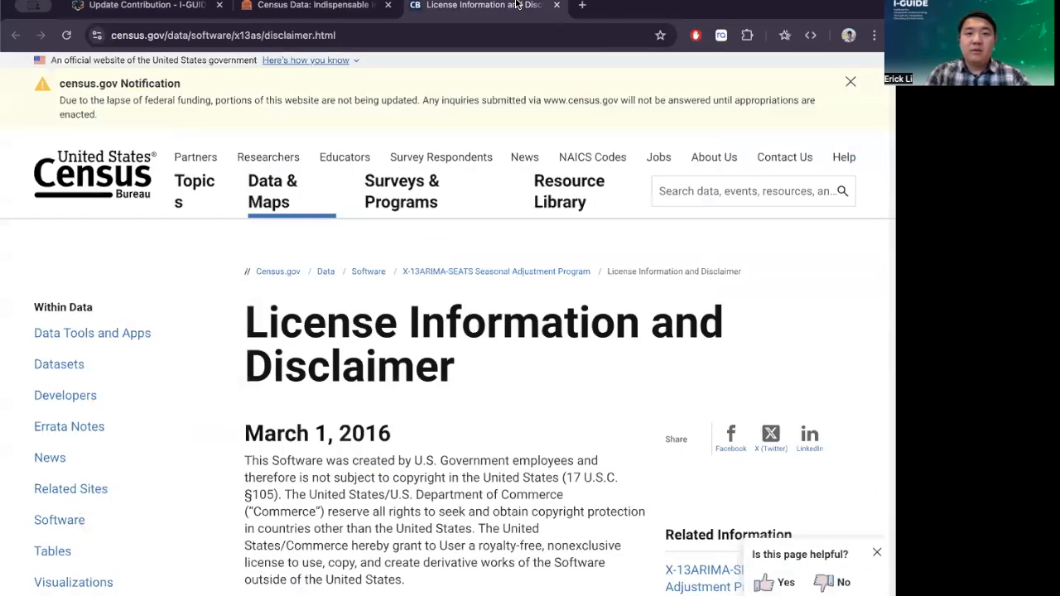
pyautogui.click(137, 37)
pyautogui.hotkey('ctrl', 'c')
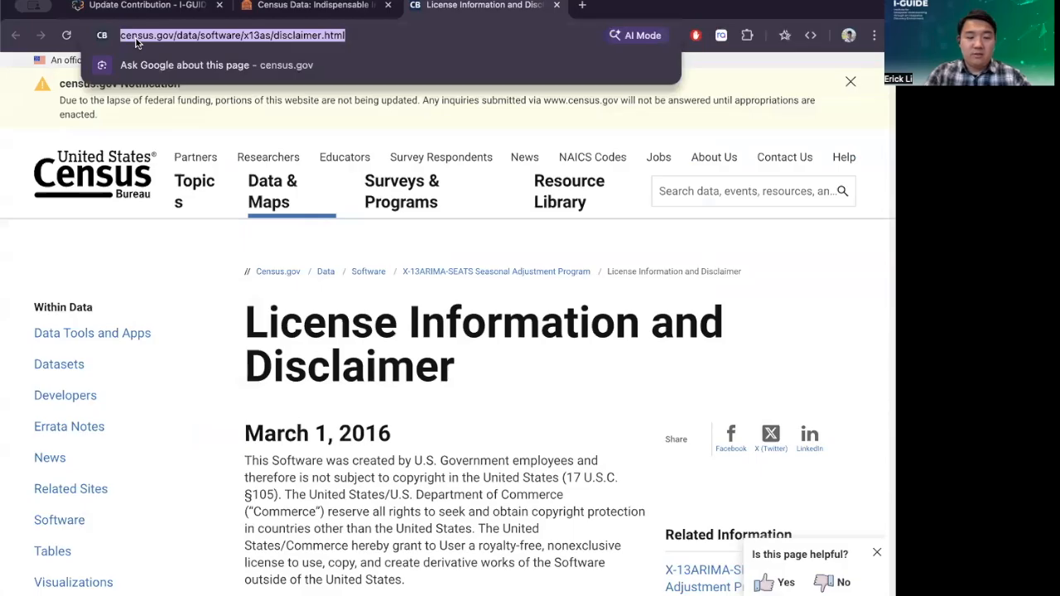
pyautogui.click(145, 5)
pyautogui.click(233, 300)
pyautogui.hotkey('ctrl', 'v')
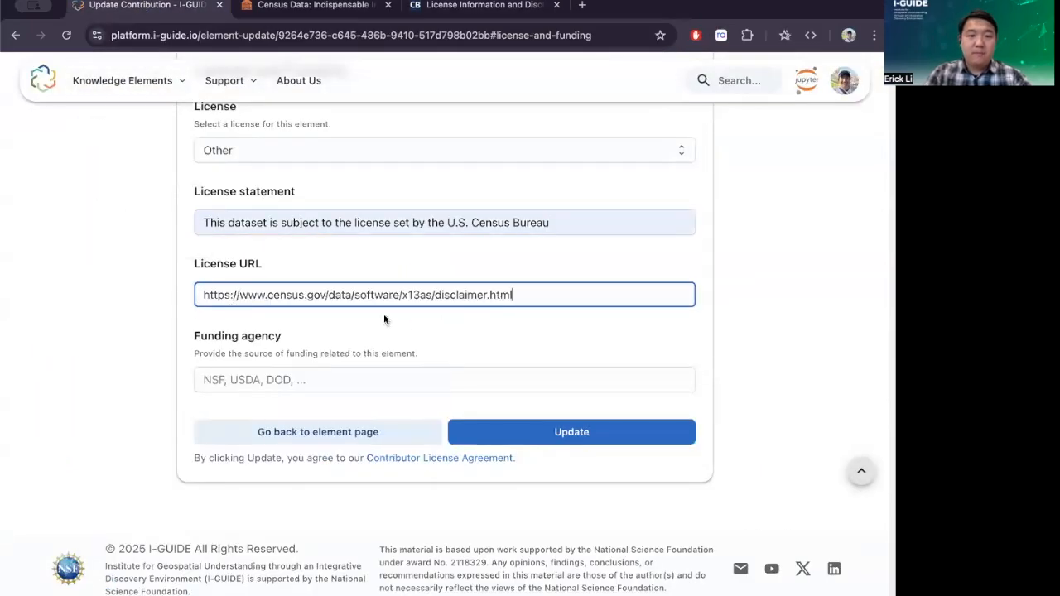
# - Set the funding agency to "US Census Bureau" and save the updated knowledge element
pyautogui.scroll(-1, 137, 352)
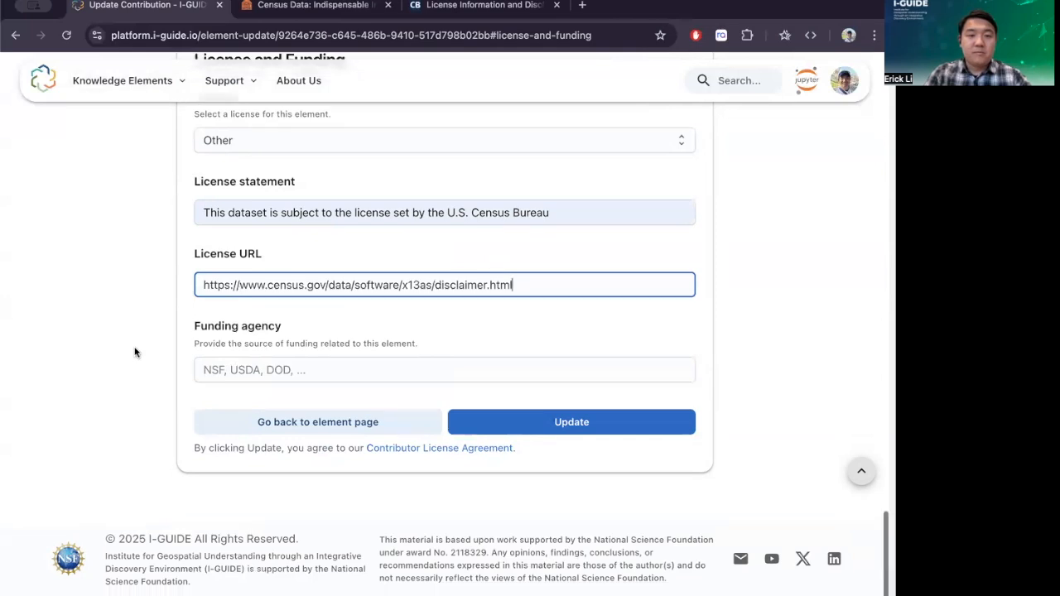
pyautogui.click(258, 353)
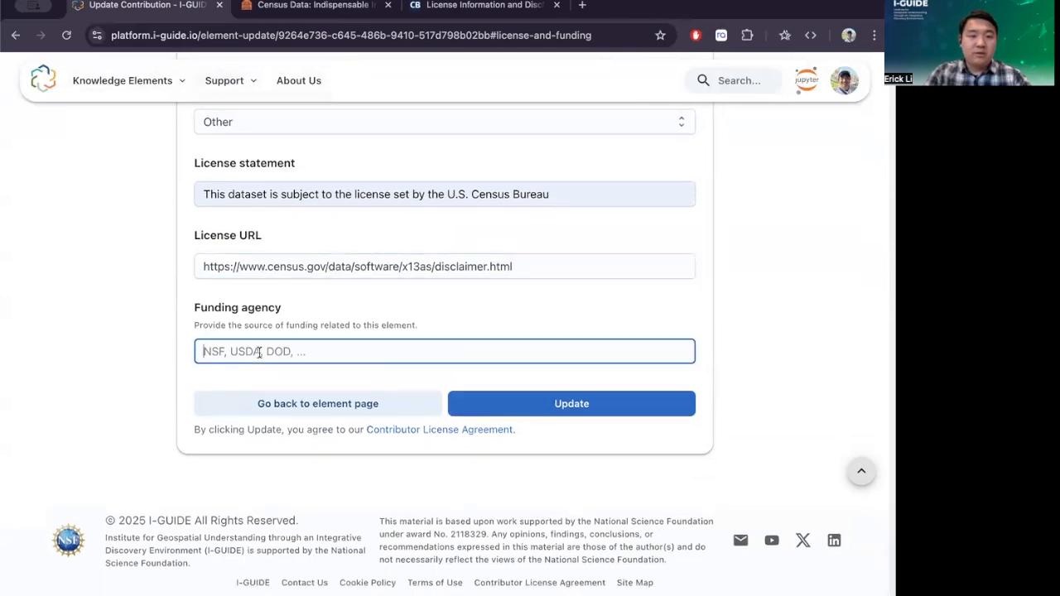
pyautogui.write('US ')
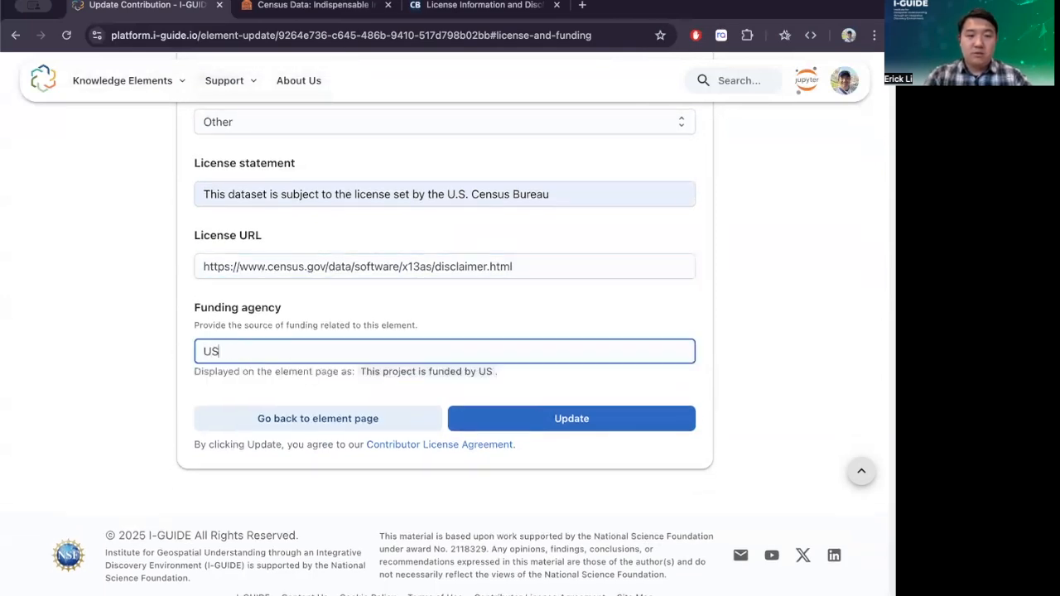
pyautogui.write('Census Bureau')
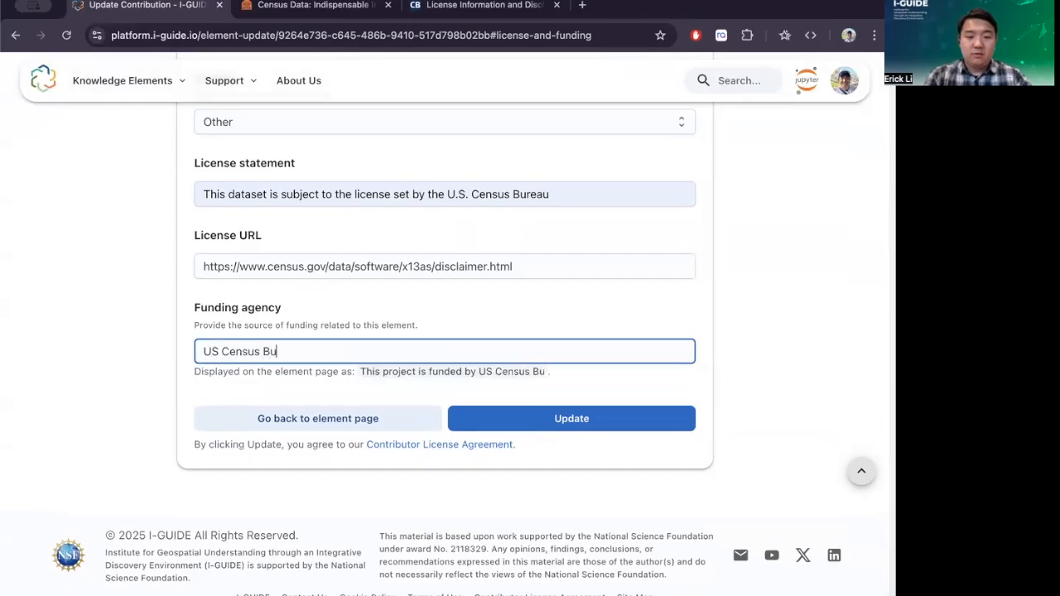
pyautogui.click(740, 324)
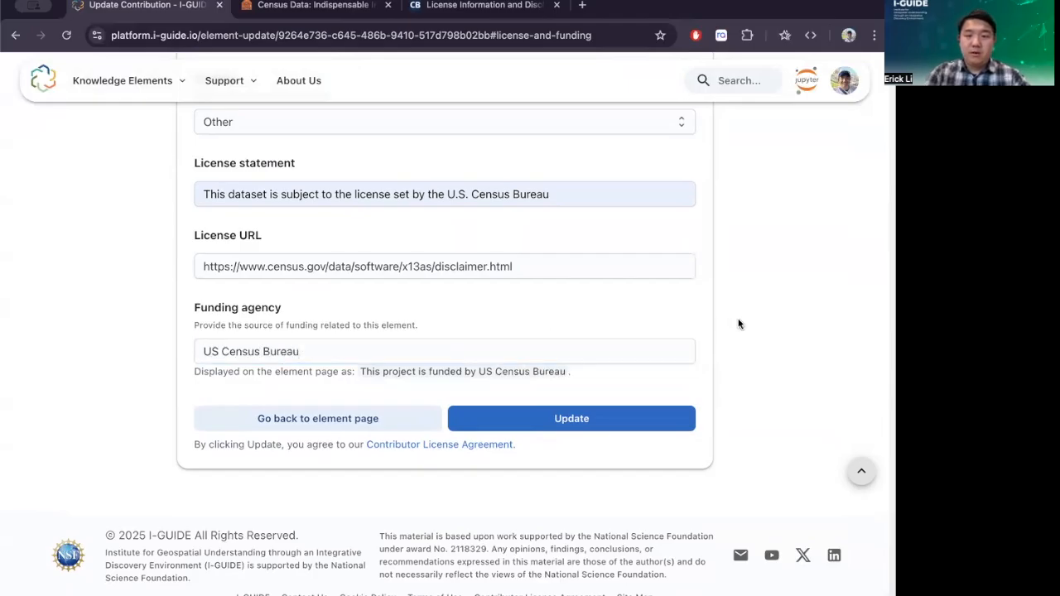
pyautogui.click(578, 424)
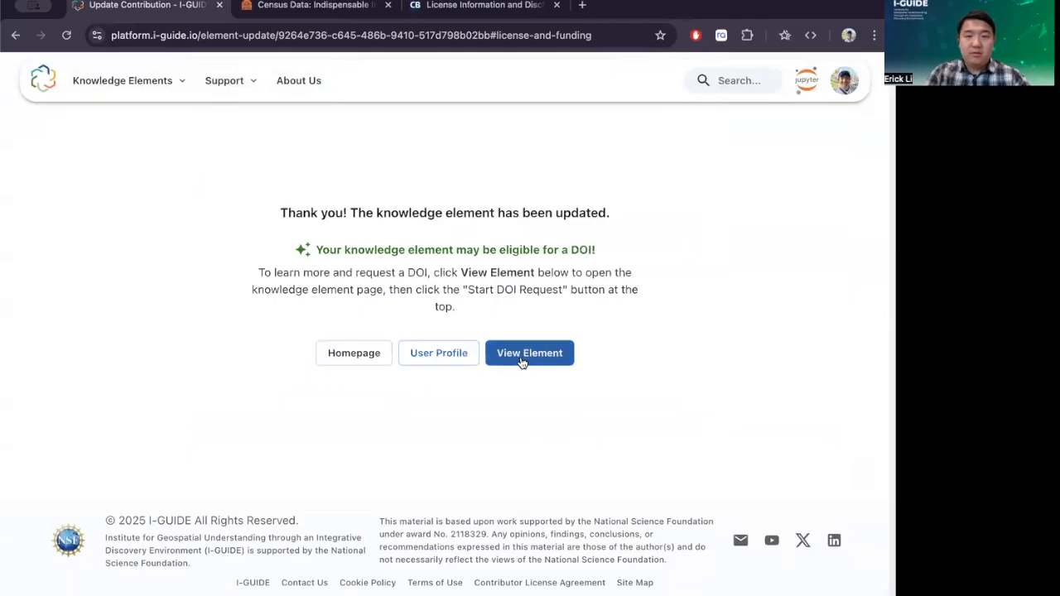
# - Reopen the DOI request form for the updated element and review its details and the compliance questionnaire
pyautogui.click(522, 358)
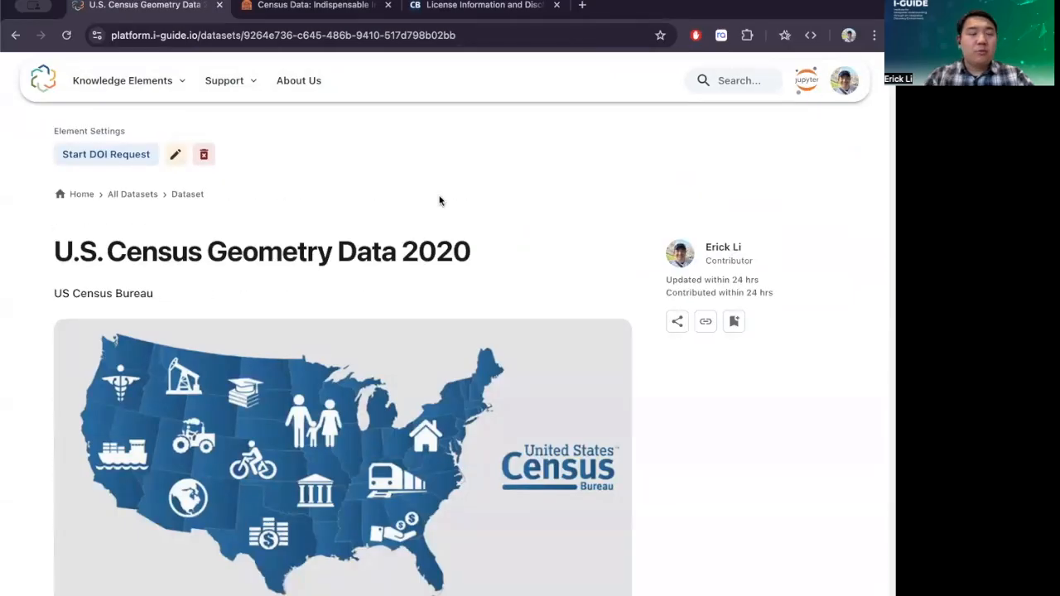
pyautogui.click(118, 156)
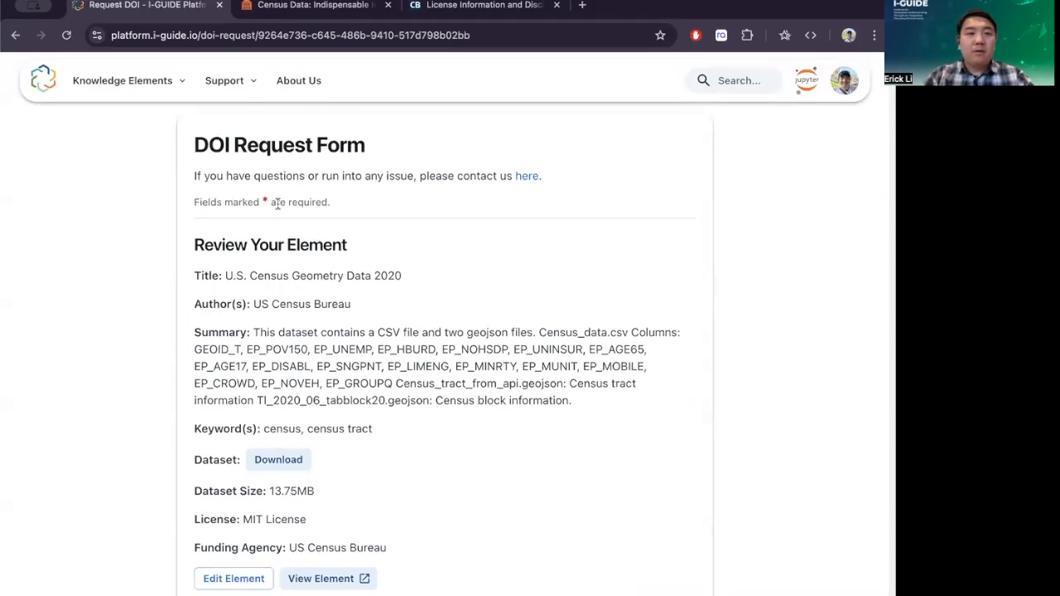
pyautogui.scroll(-2, 232, 348)
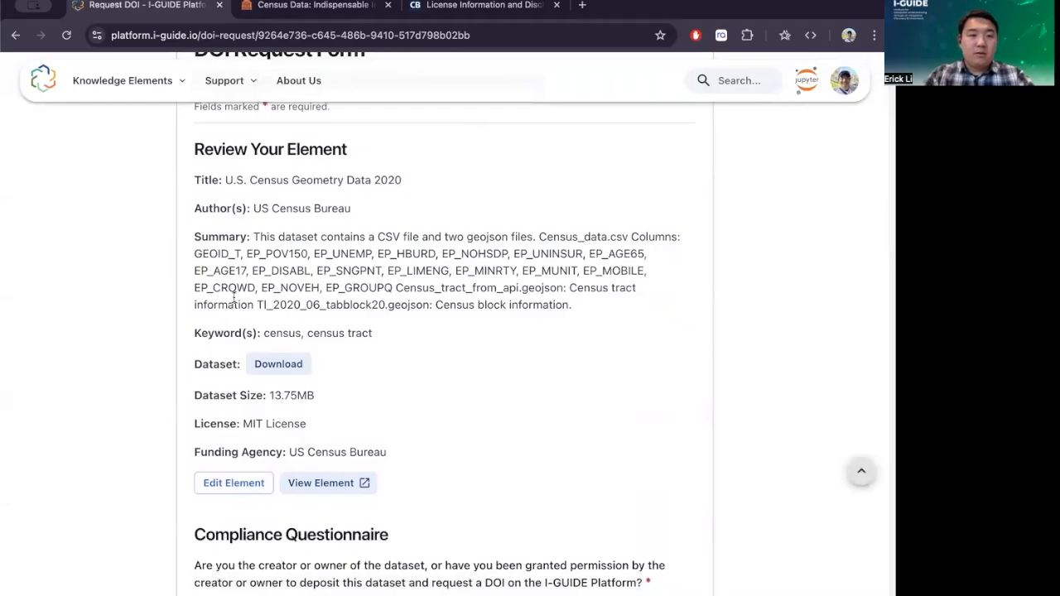
pyautogui.scroll(-4, 242, 377)
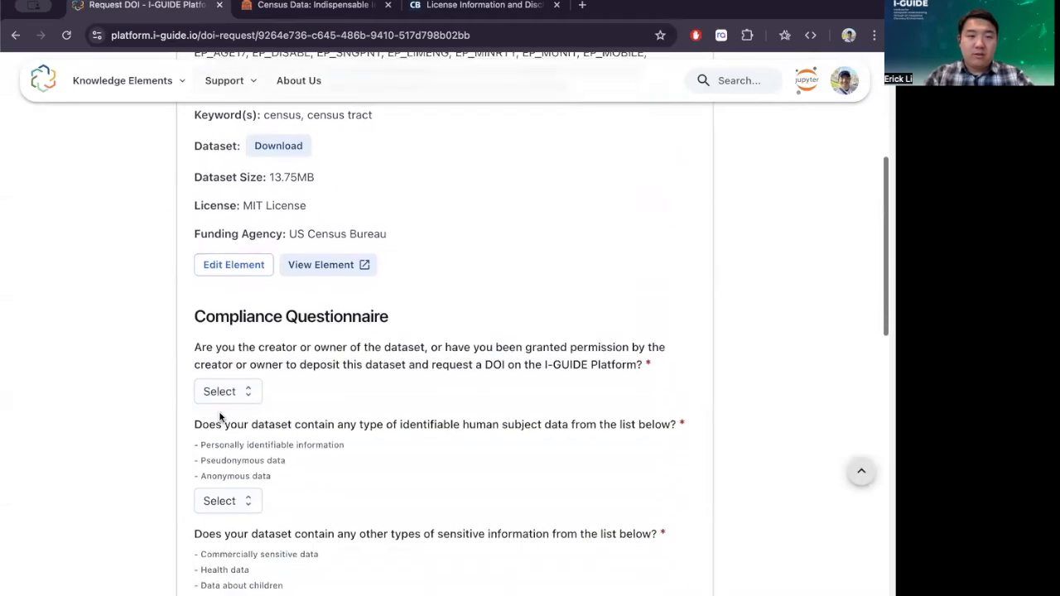
pyautogui.scroll(-3, 326, 180)
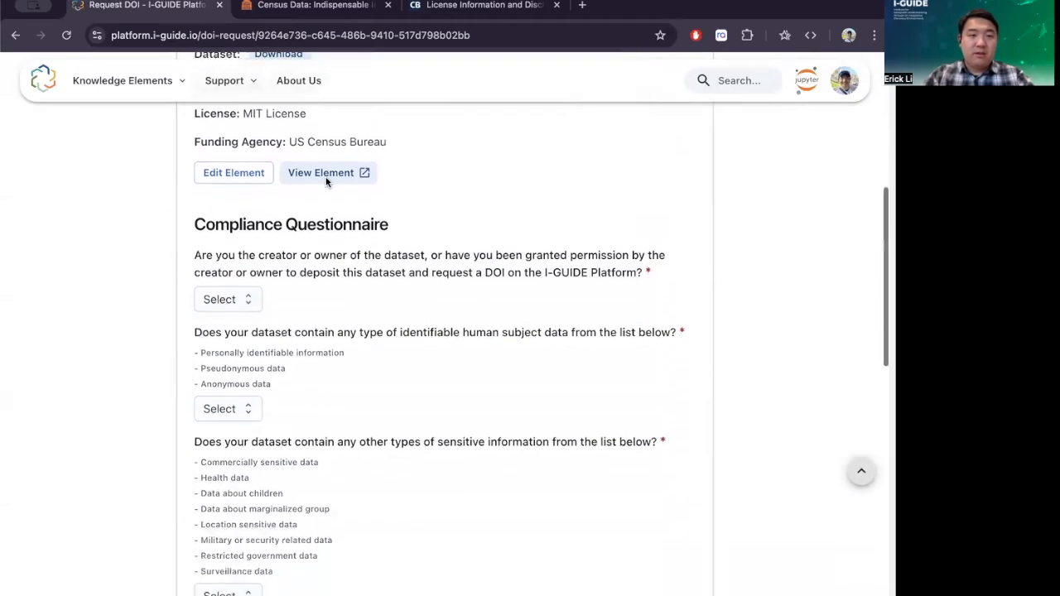
pyautogui.scroll(-1, 327, 181)
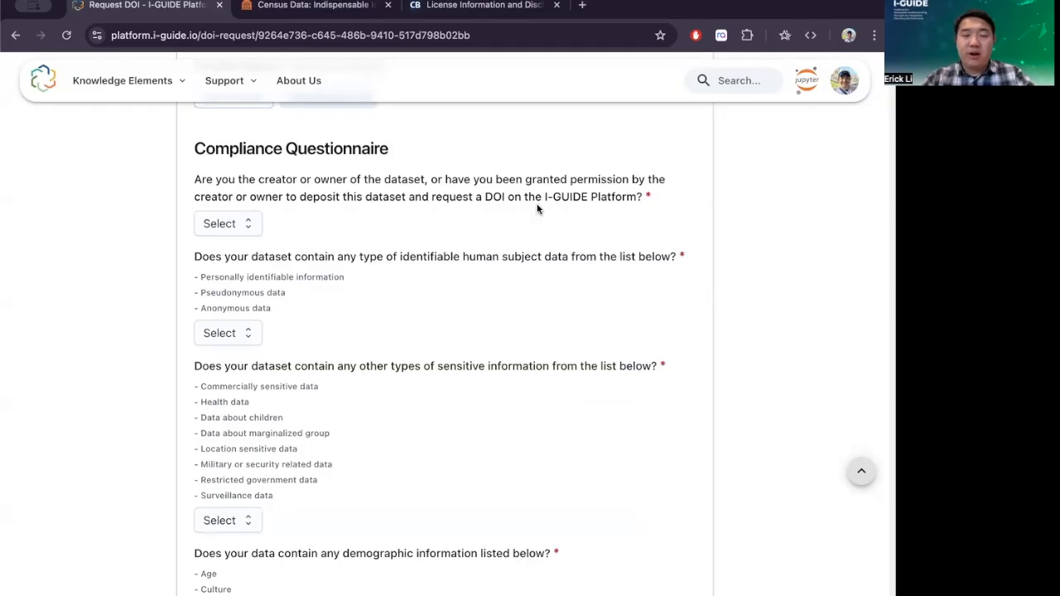
pyautogui.scroll(-2, 296, 338)
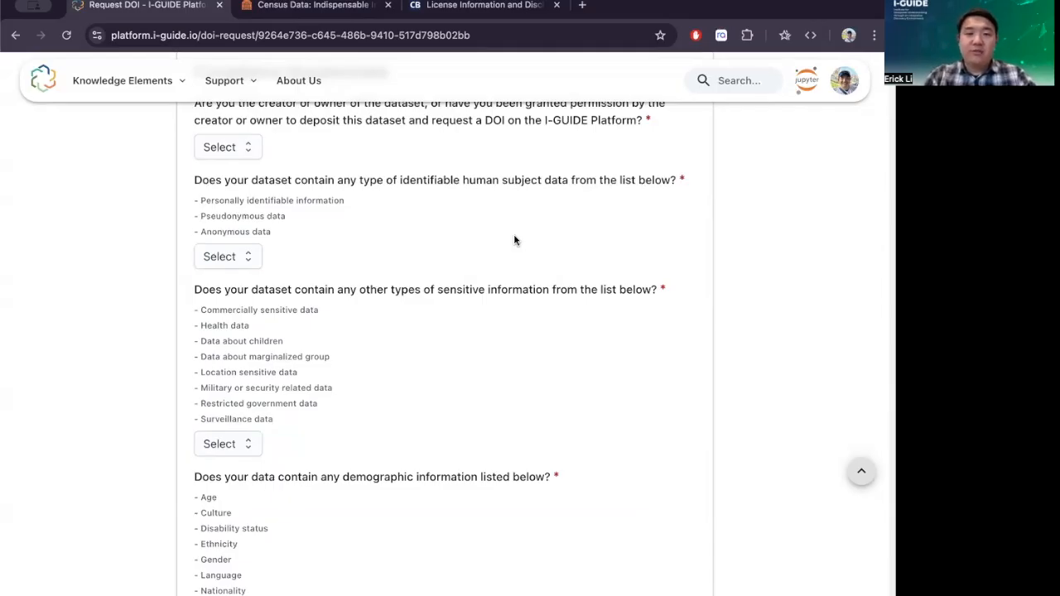
pyautogui.scroll(-3, 521, 372)
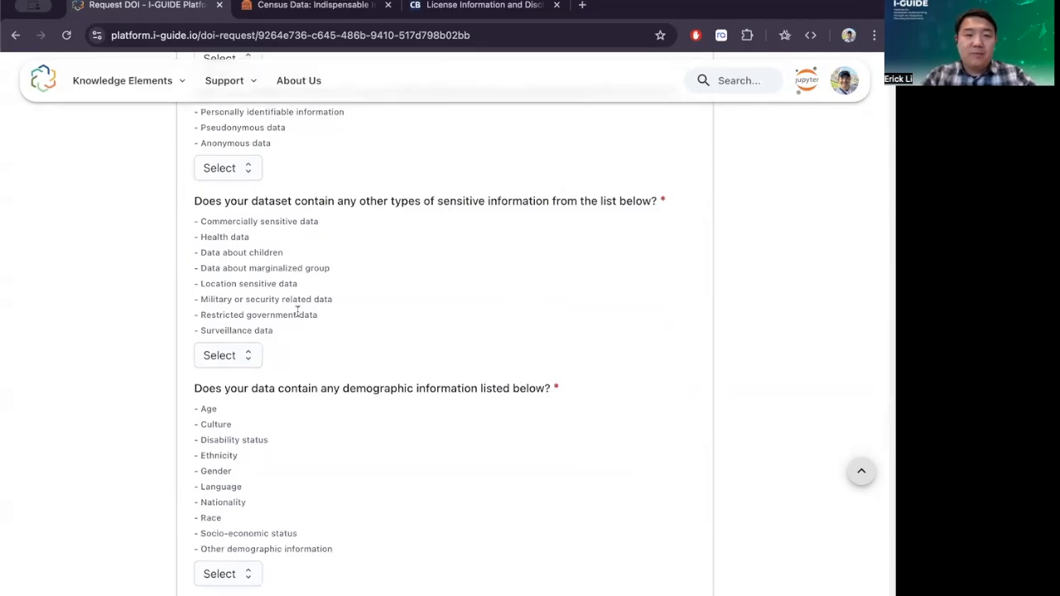
pyautogui.scroll(-6, 298, 310)
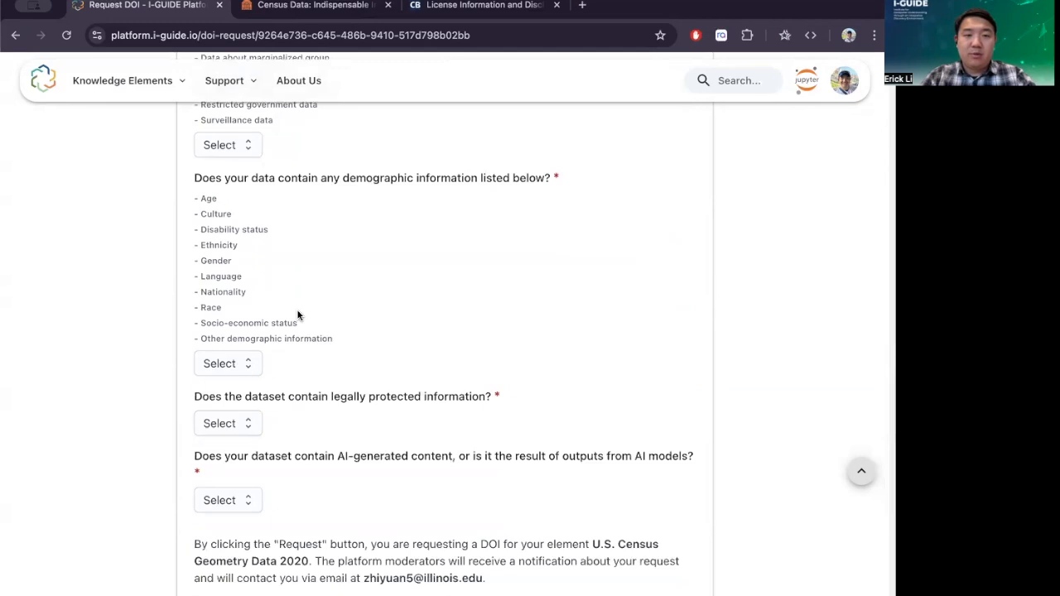
pyautogui.scroll(-5, 462, 367)
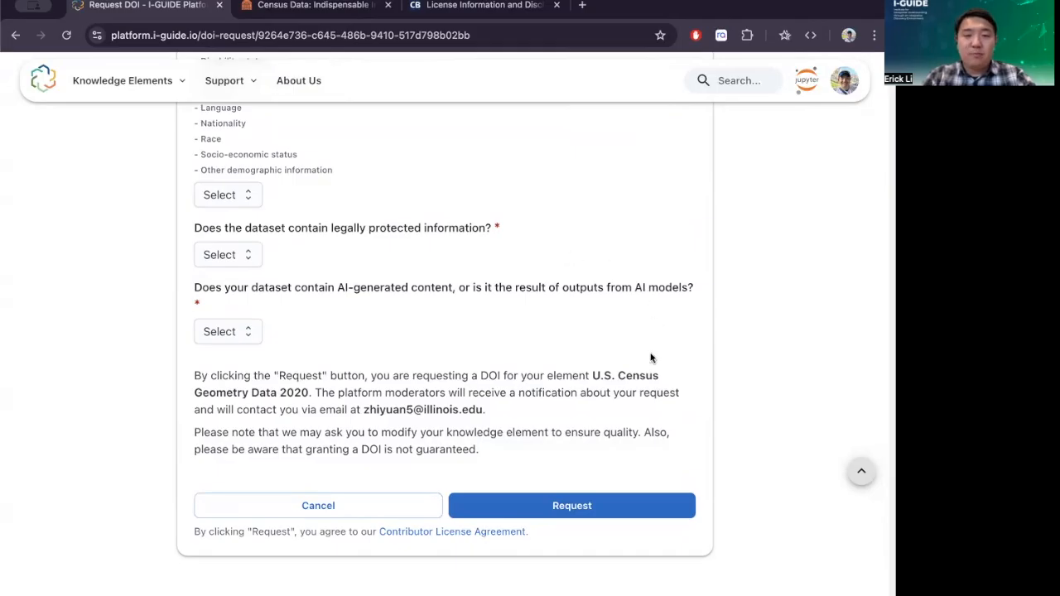
# - Examine the last questionnaire items and the notes on moderator contact and DOI approval before the request is sent
pyautogui.scroll(-1, 649, 362)
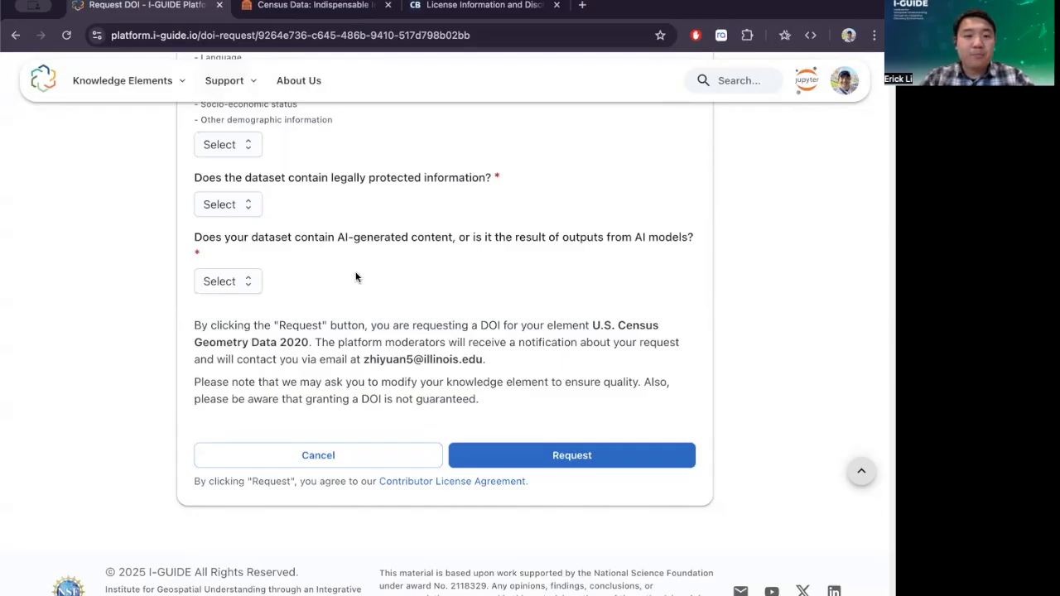
pyautogui.scroll(-1, 393, 249)
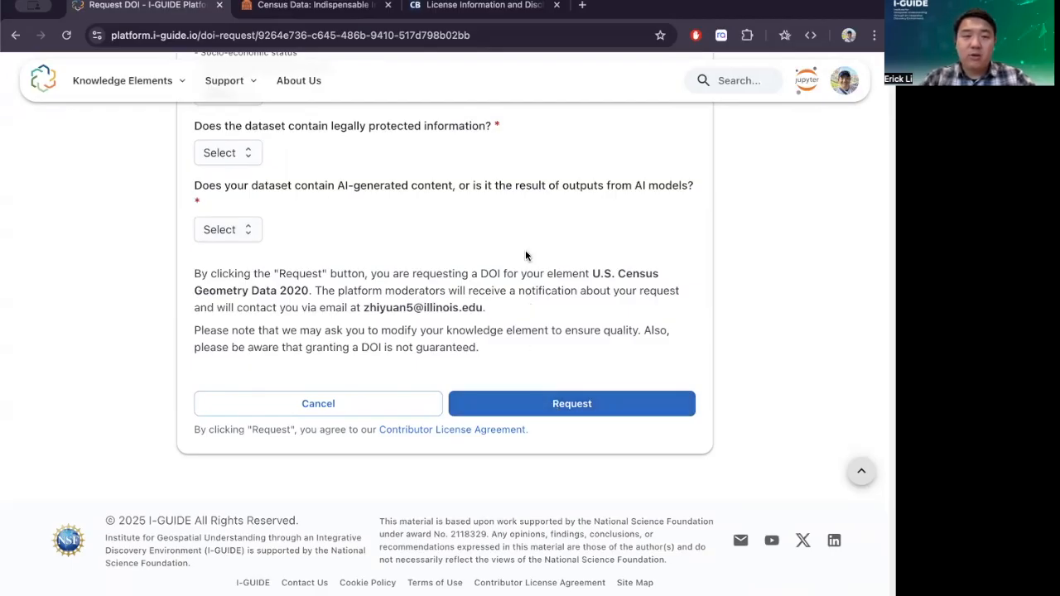
pyautogui.moveTo(360, 308); pyautogui.dragTo(514, 312)
pyautogui.click(514, 314)
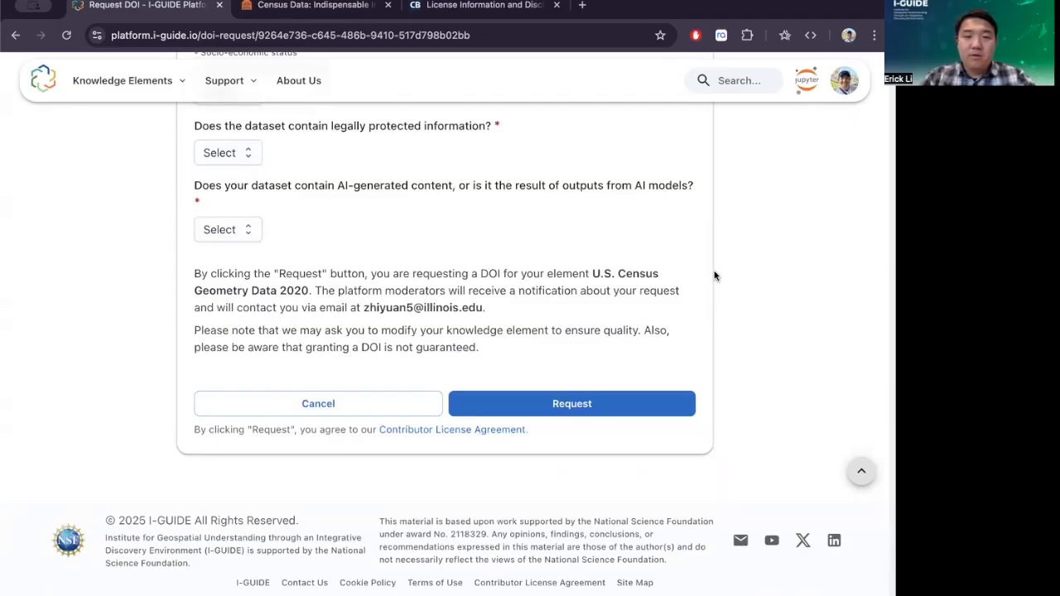
pyautogui.scroll(20, 715, 276)
pyautogui.scroll(-20, 715, 276)
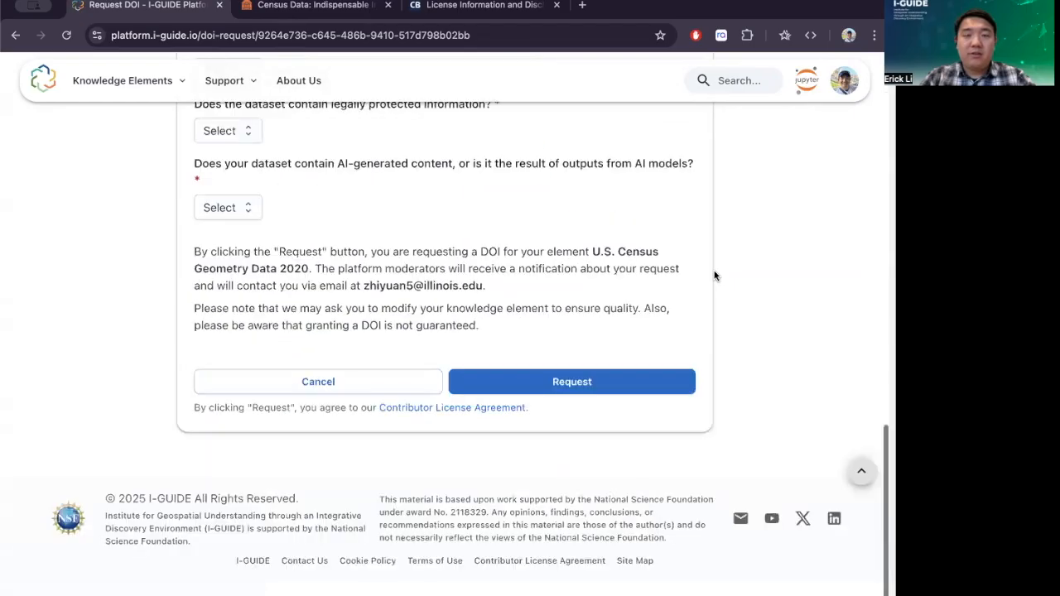
pyautogui.scroll(3, 715, 275)
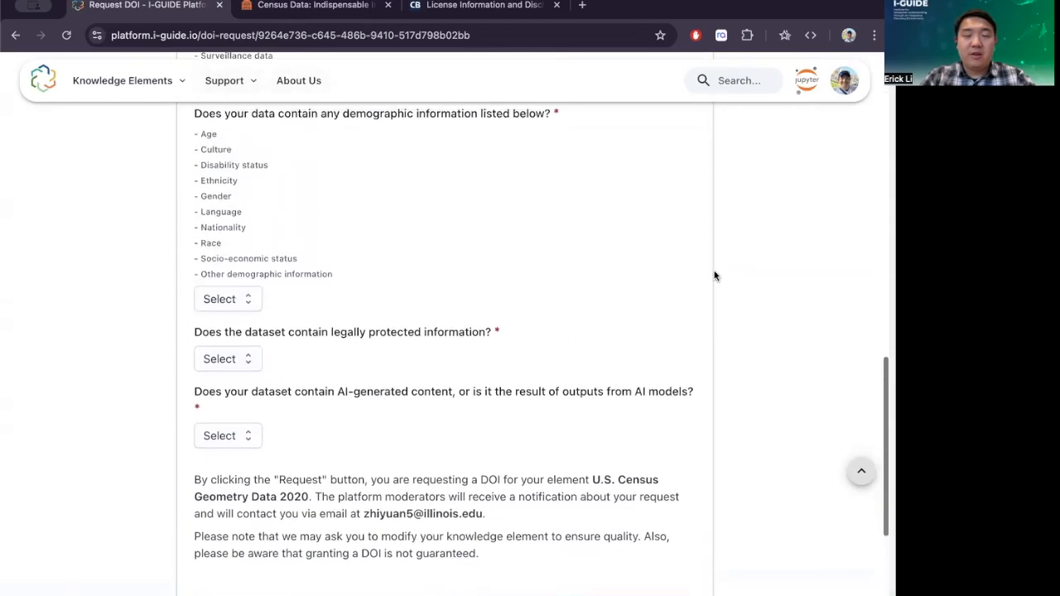
# - Look over the platform's contact form under Contact Us, and return to the homepage
pyautogui.click(222, 82)
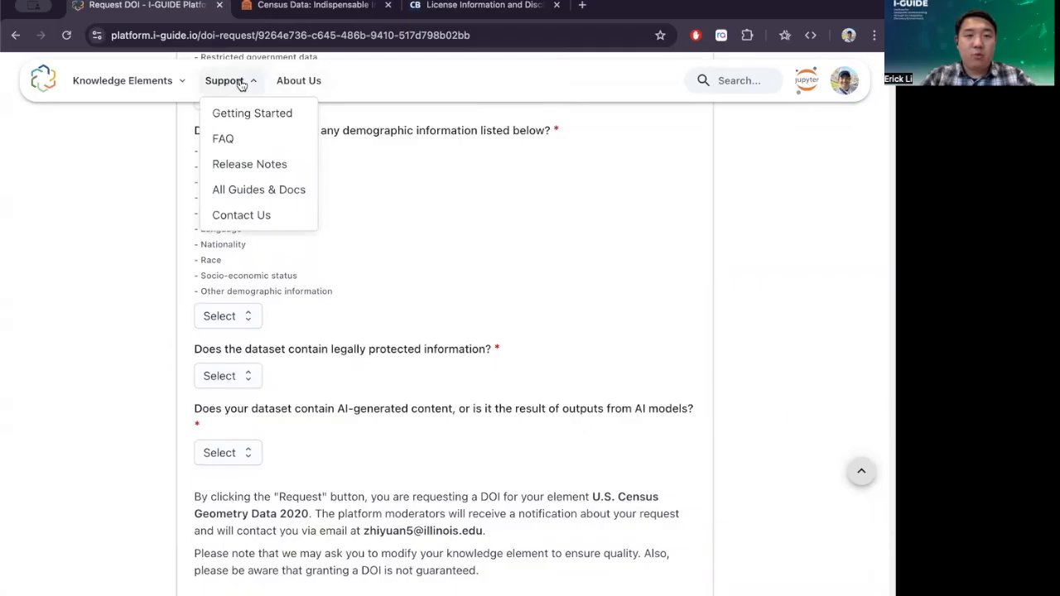
pyautogui.click(239, 218)
pyautogui.scroll(-3, 532, 239)
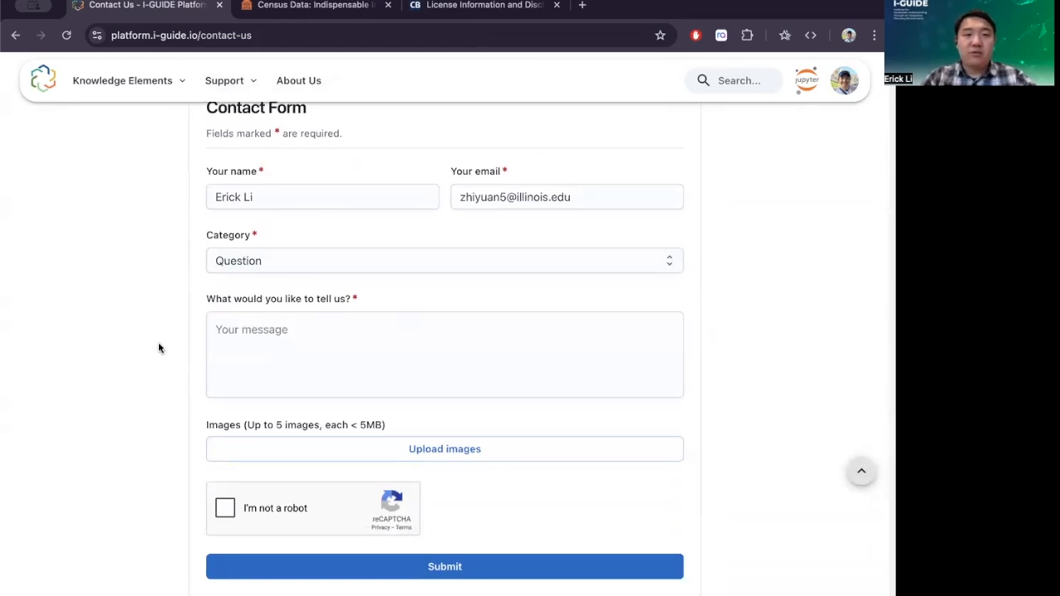
pyautogui.click(45, 87)
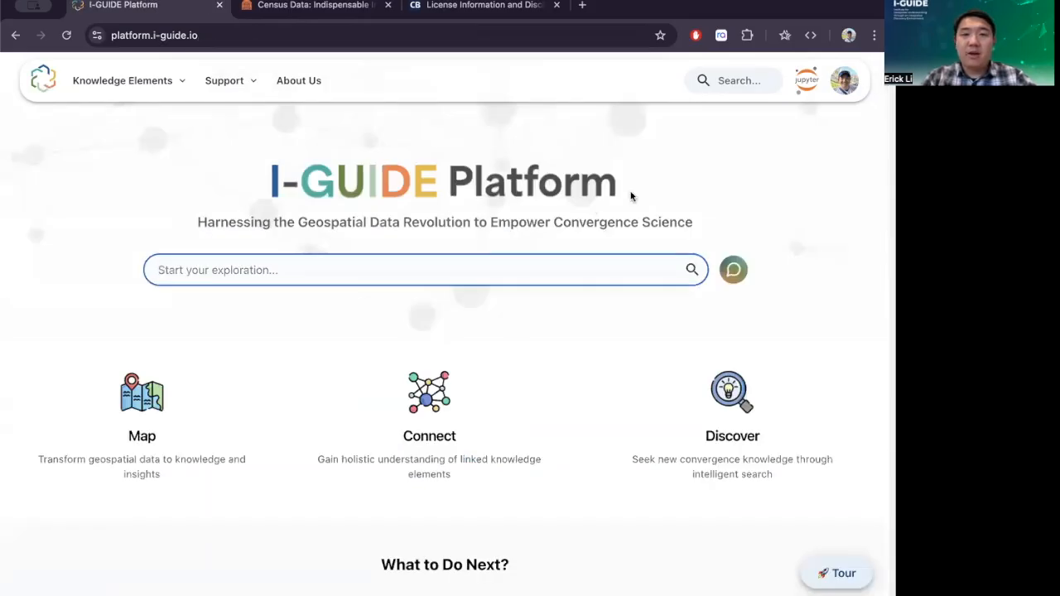